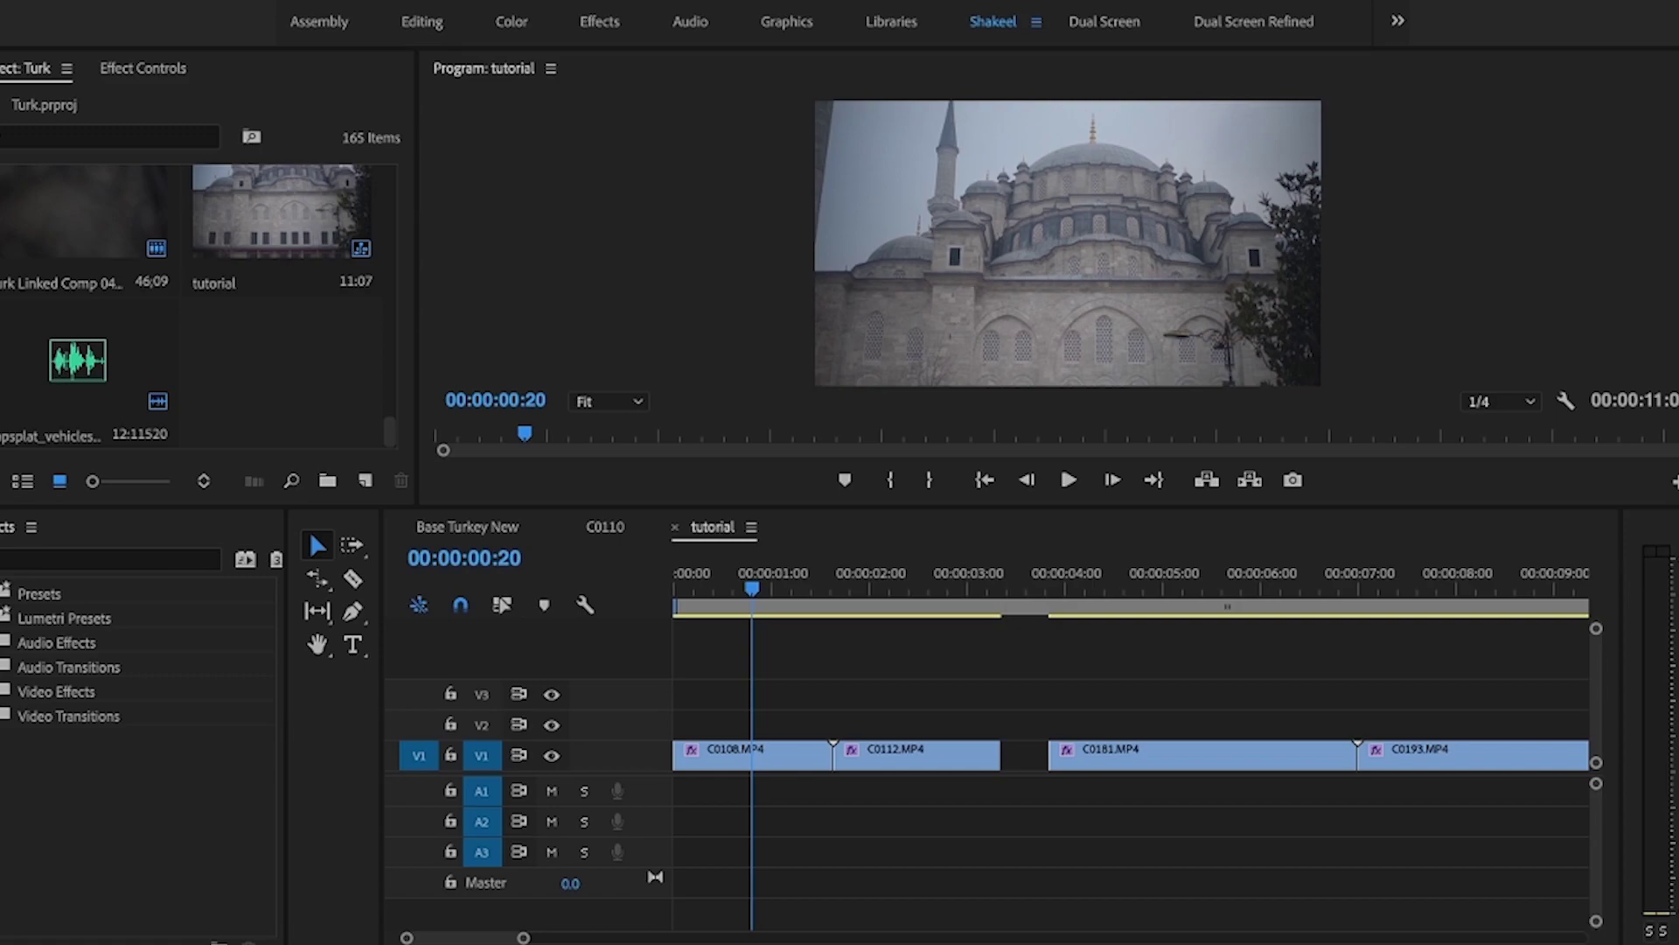
Scrub to the new opening frame in the mosque shot and ripple-trim C0108's start with Q
{"action": "left_click", "coordinate": [675, 579]}
{"action": "left_click_drag", "start_coordinate": [785, 699], "coordinate": [923, 769]}
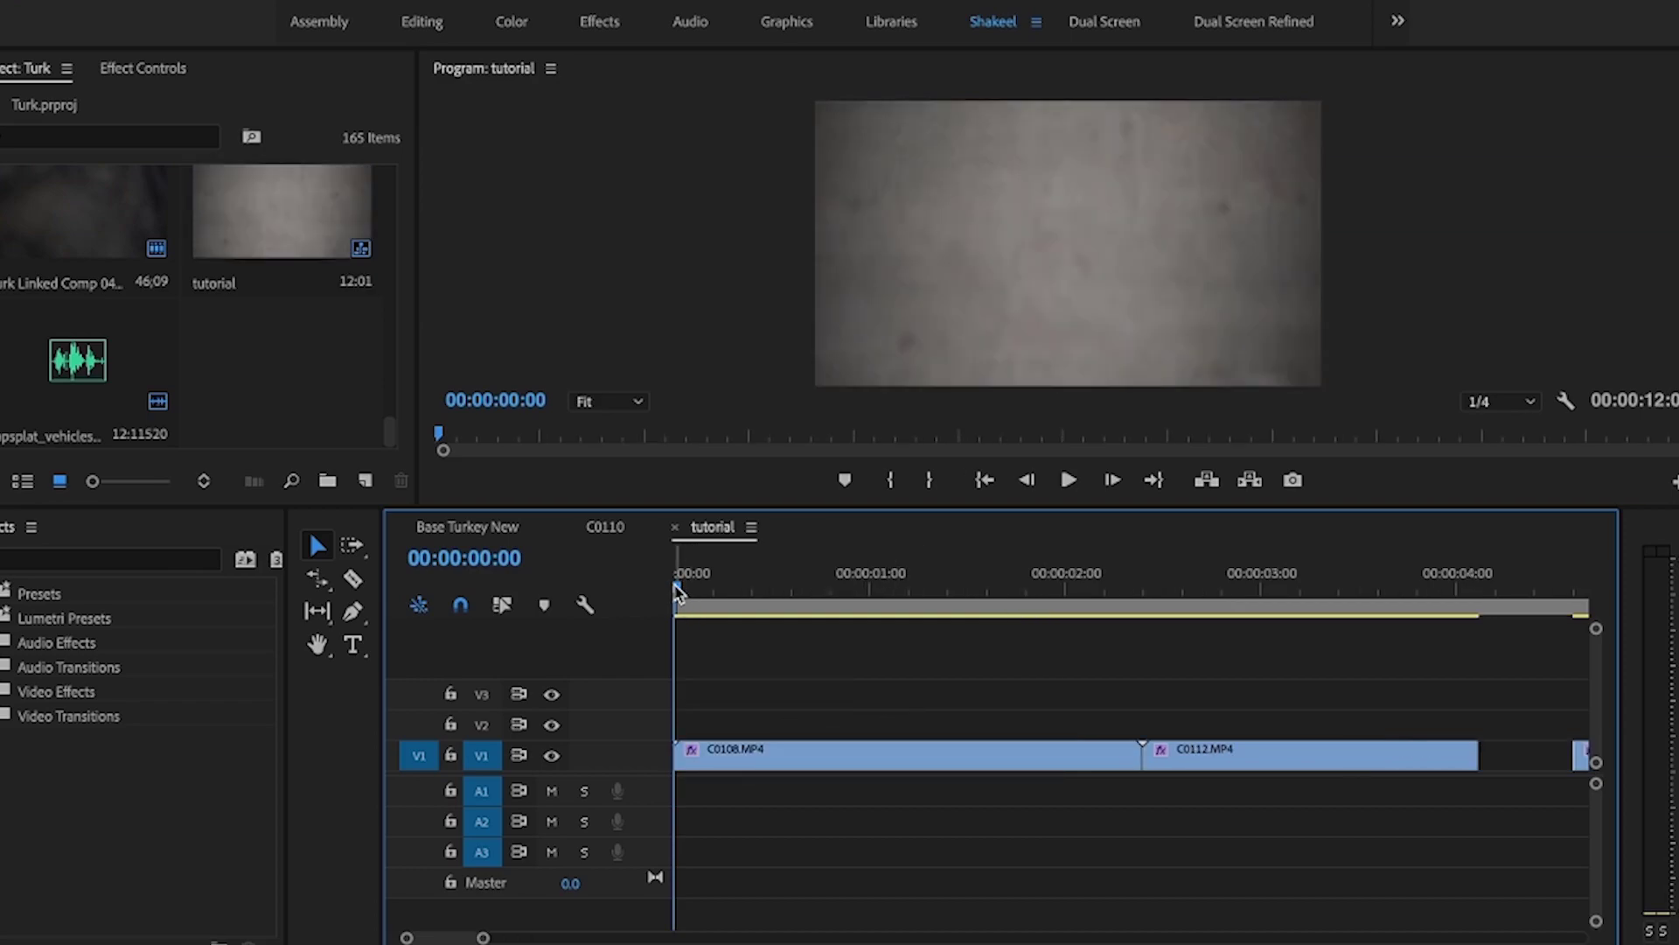
{"action": "left_click_drag", "start_coordinate": [682, 597], "coordinate": [1073, 585]}
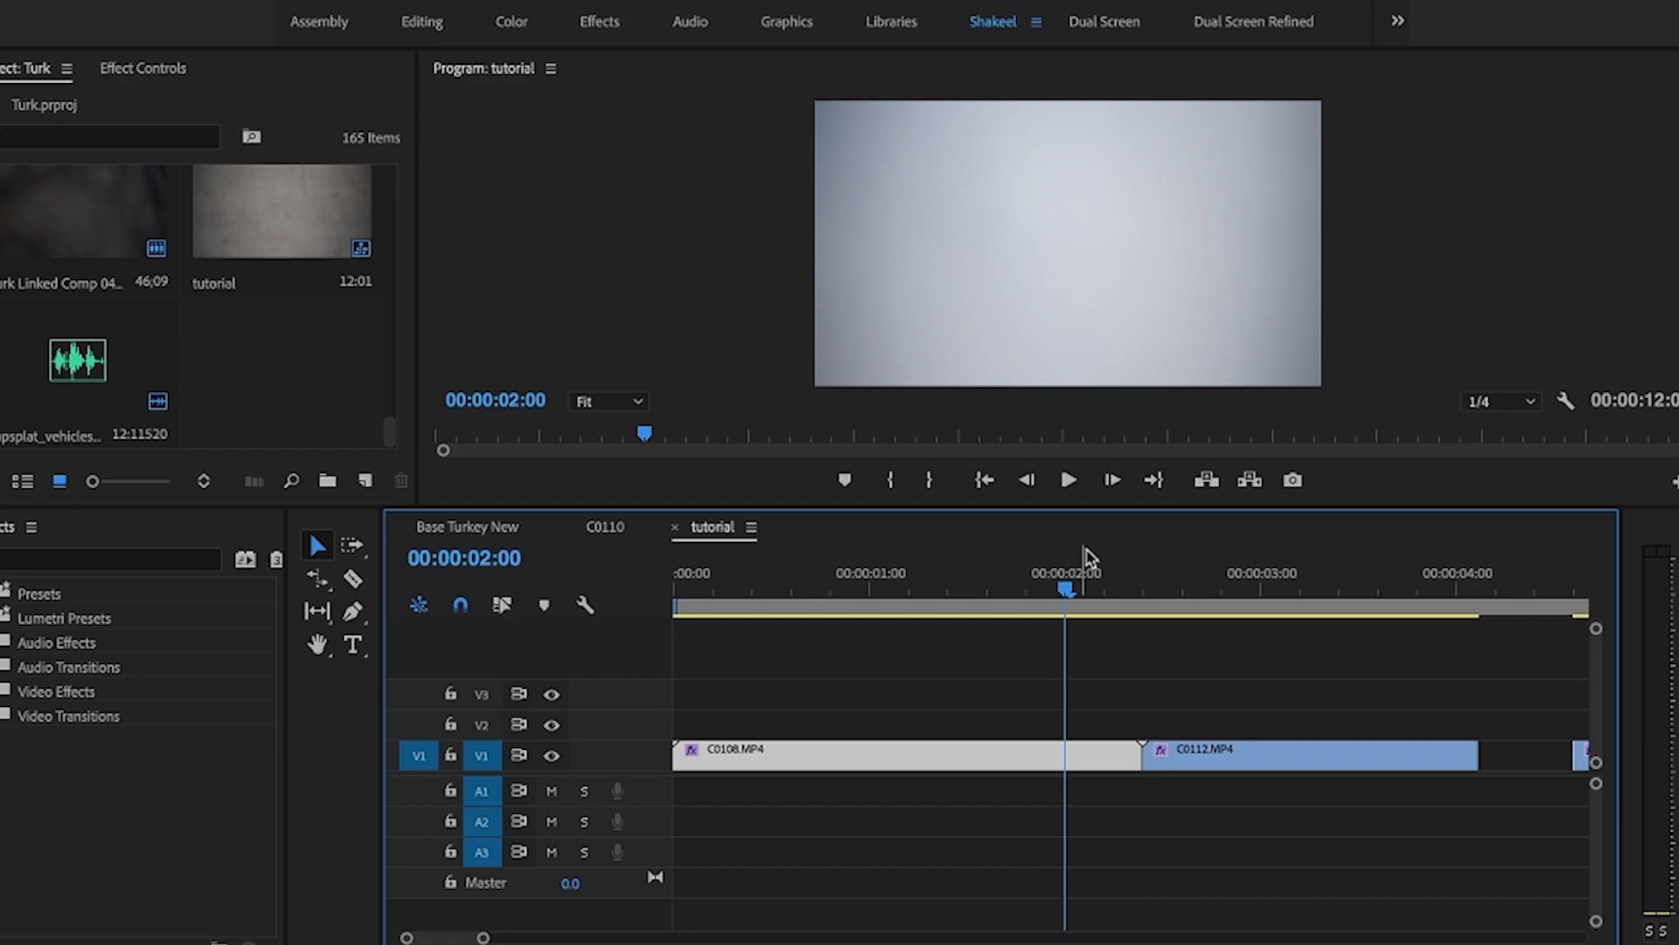
{"action": "left_click_drag", "start_coordinate": [670, 615], "coordinate": [889, 618]}
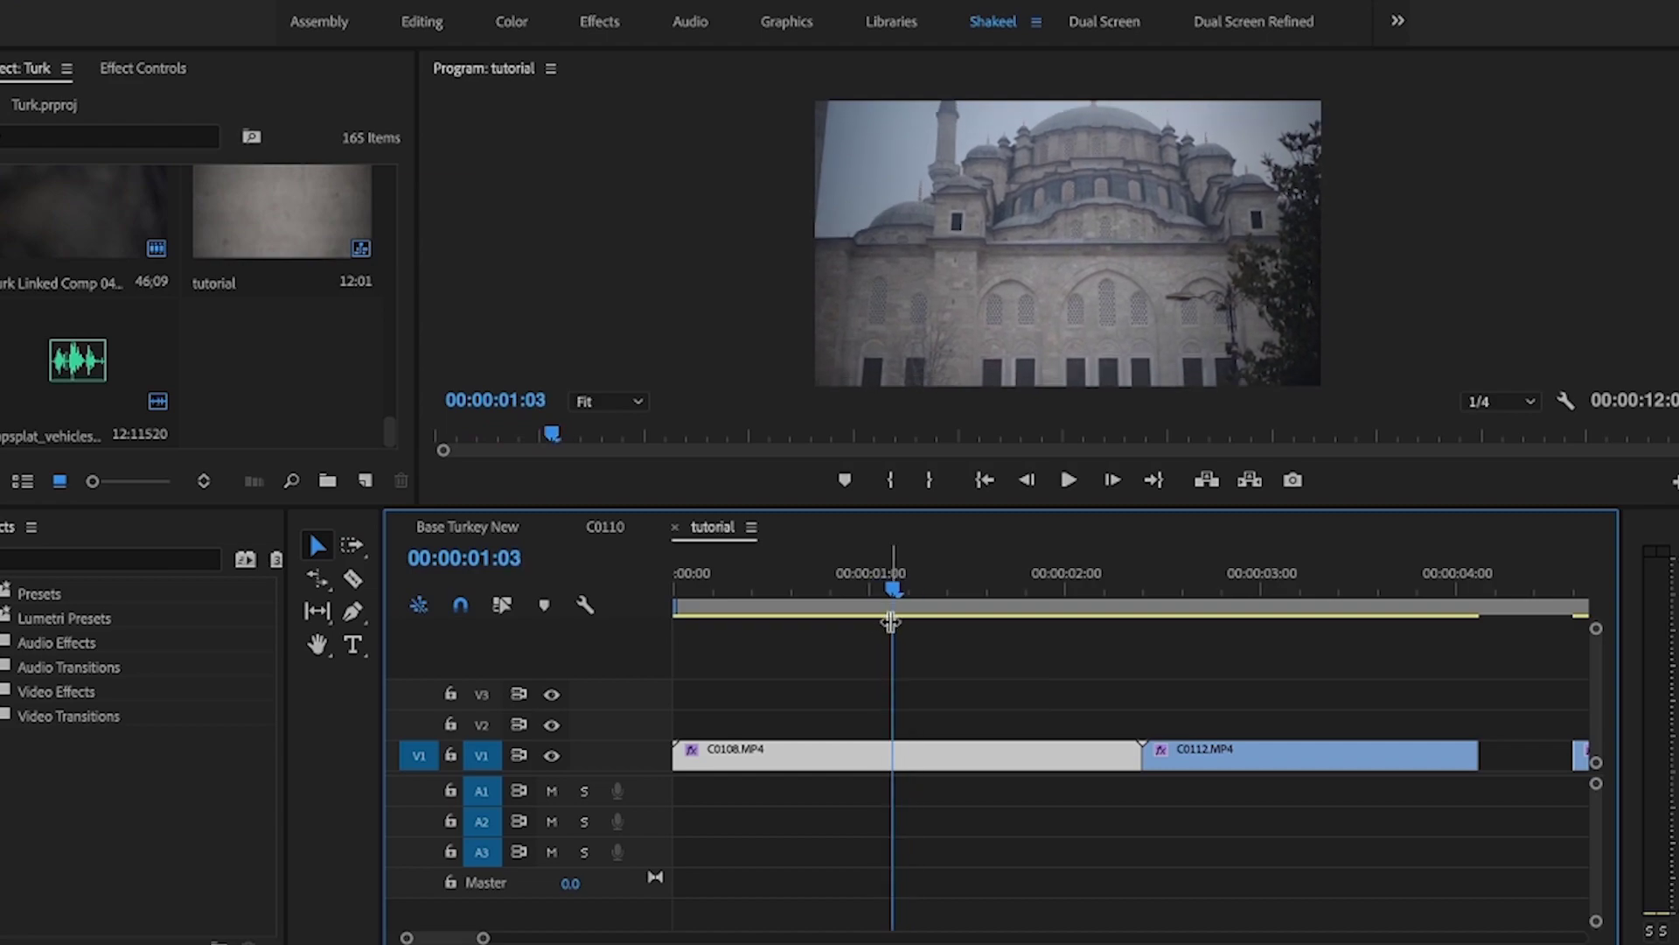
{"action": "left_click_drag", "start_coordinate": [893, 588], "coordinate": [842, 592]}
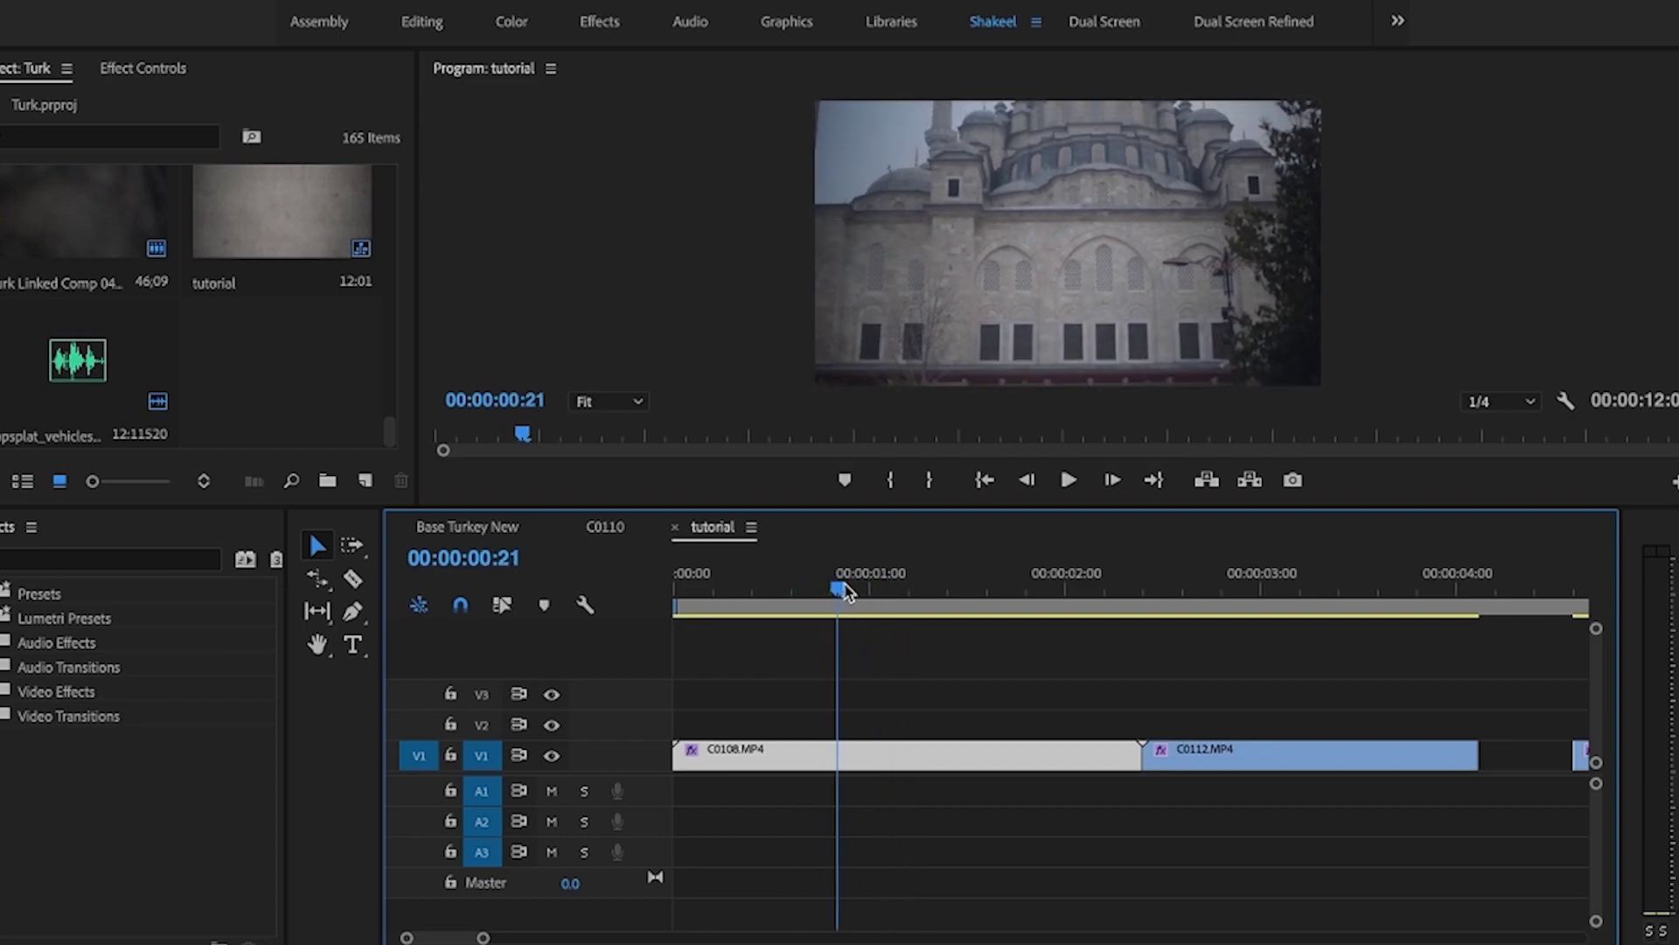
{"action": "key", "text": "q"}
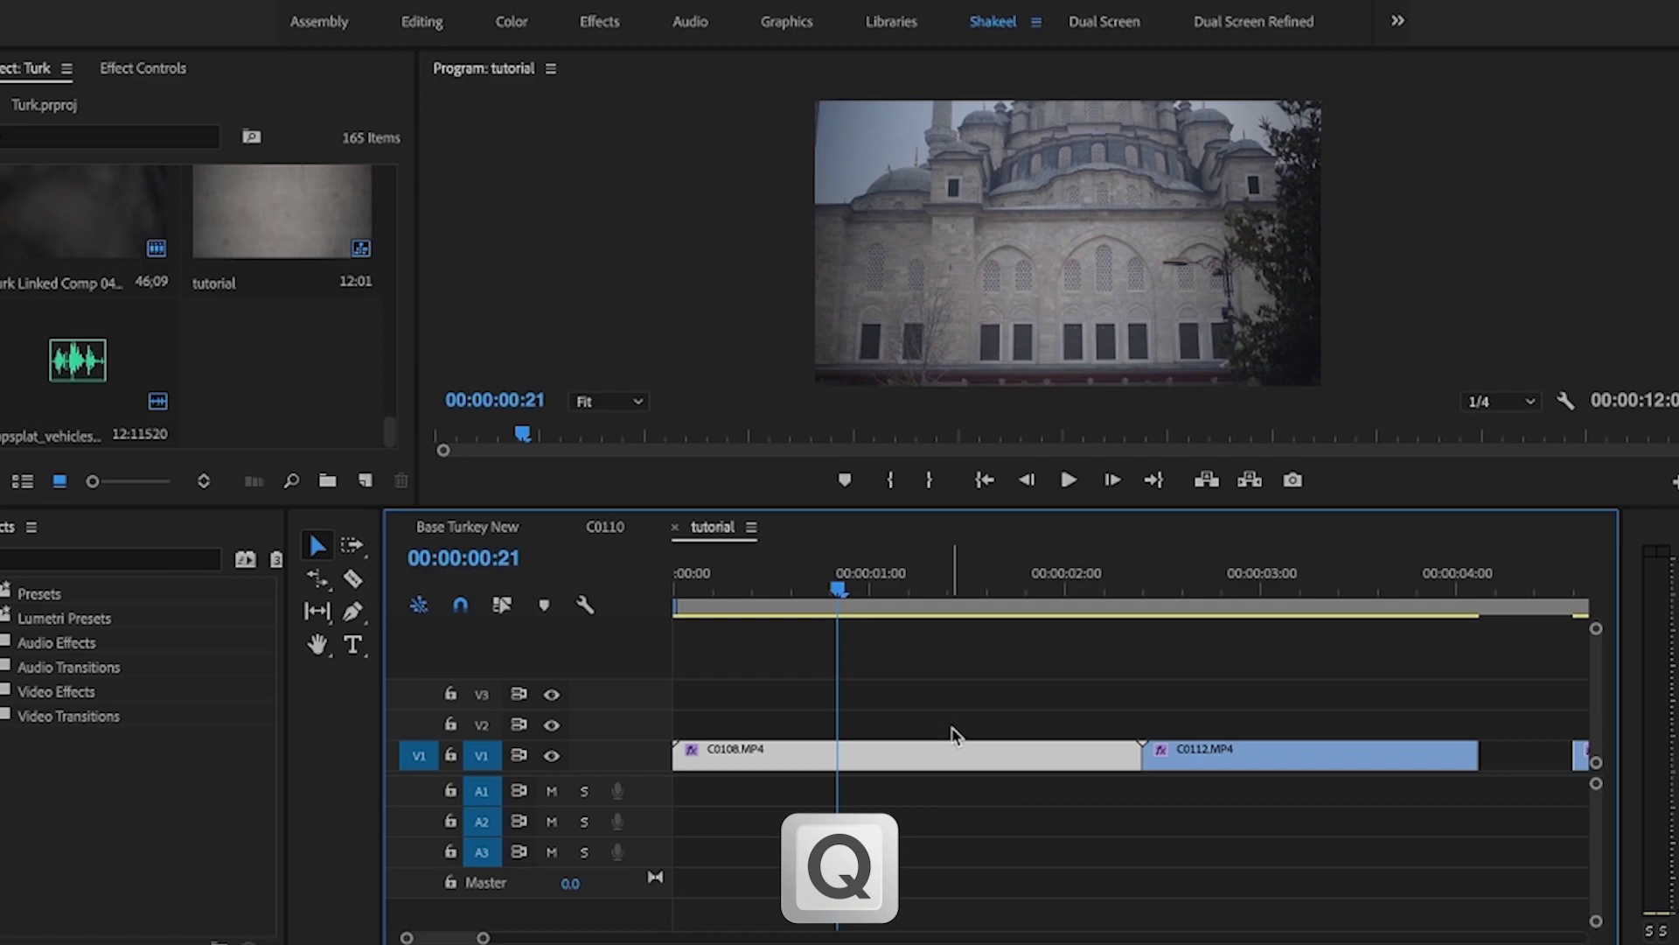
Play back the opening, trim C0108's end to 00:00:01:01, and open the gap's menu
{"action": "key", "text": "space"}
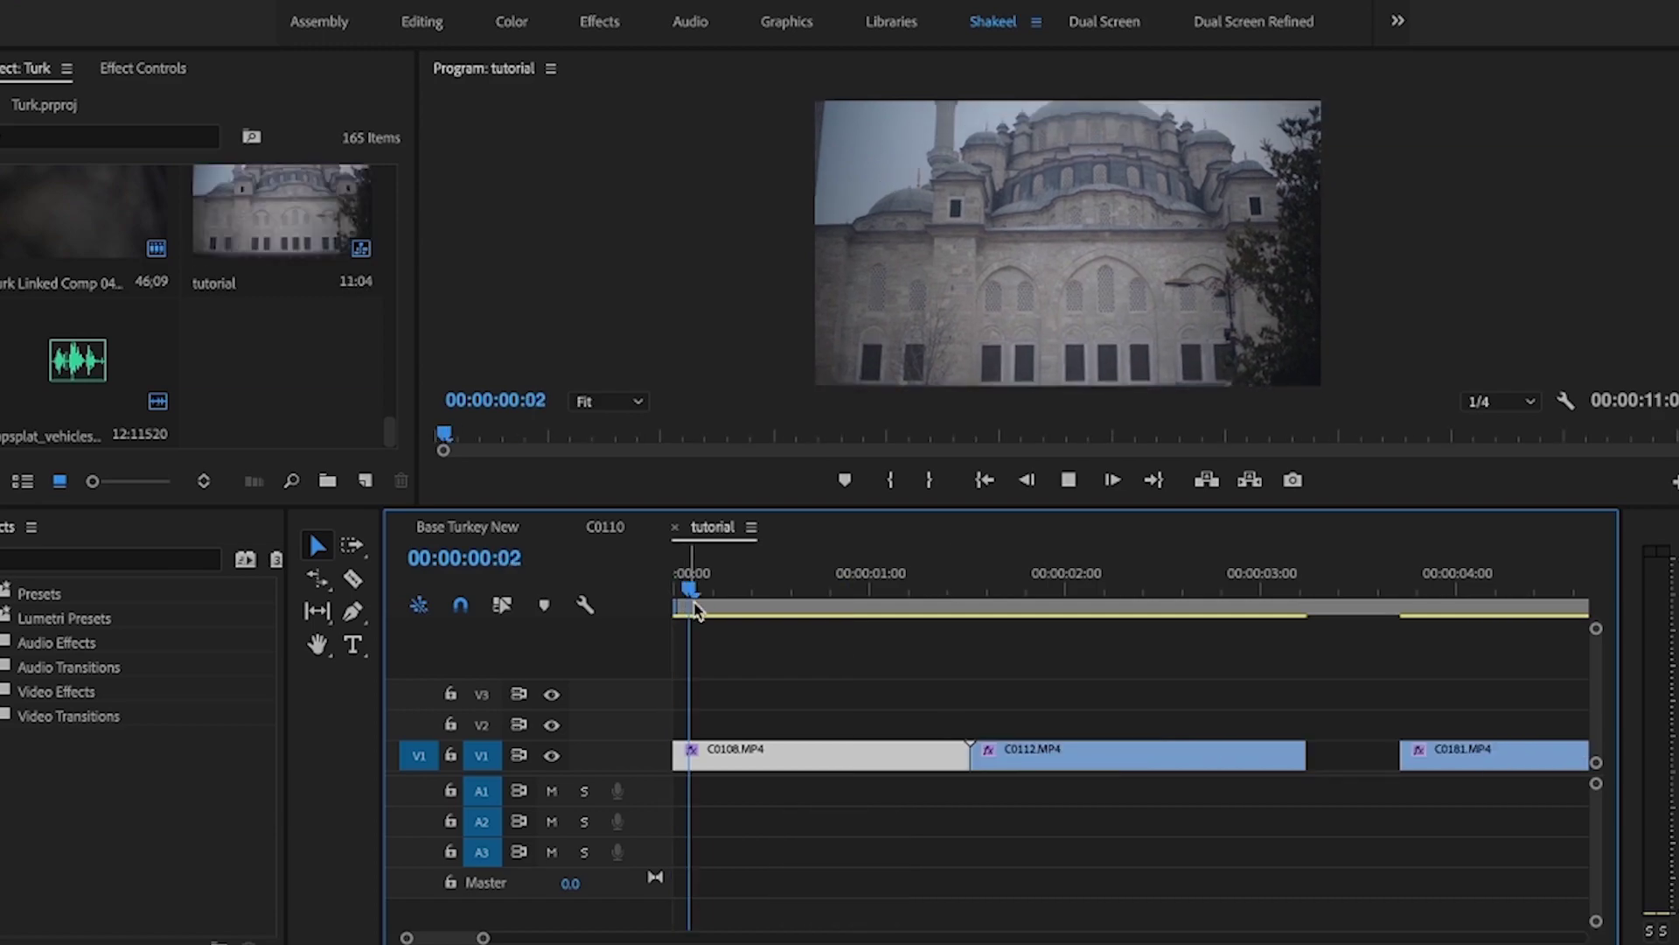
{"action": "key", "text": "space"}
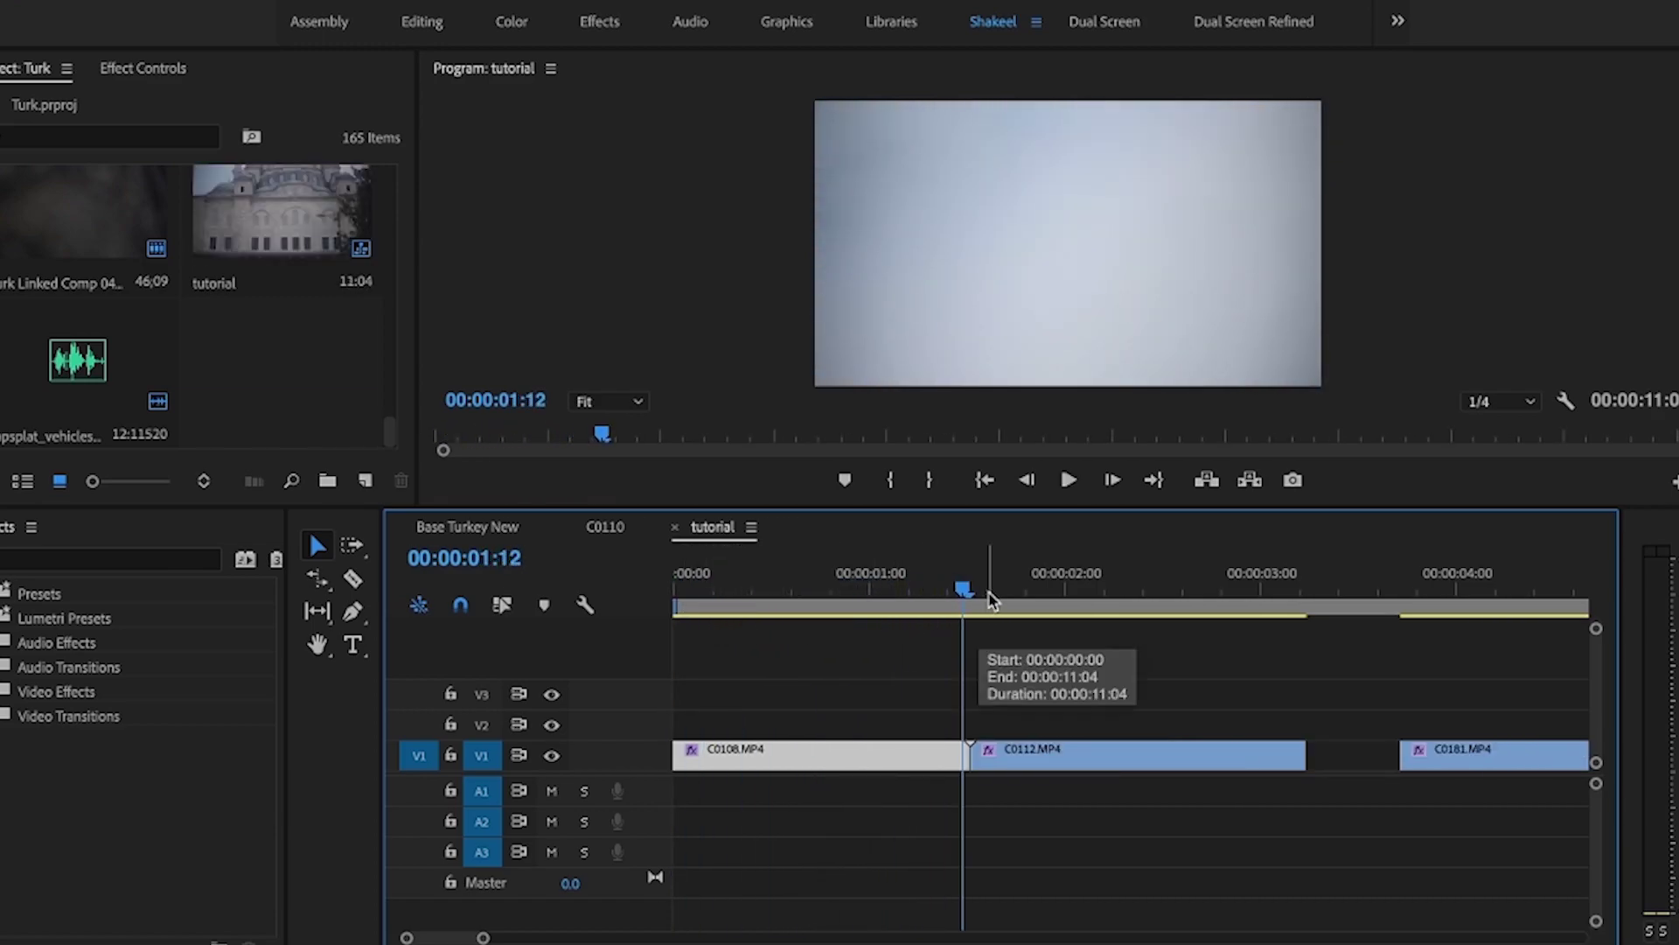
{"action": "left_click", "coordinate": [943, 598]}
{"action": "left_click_drag", "start_coordinate": [943, 598], "coordinate": [881, 600]}
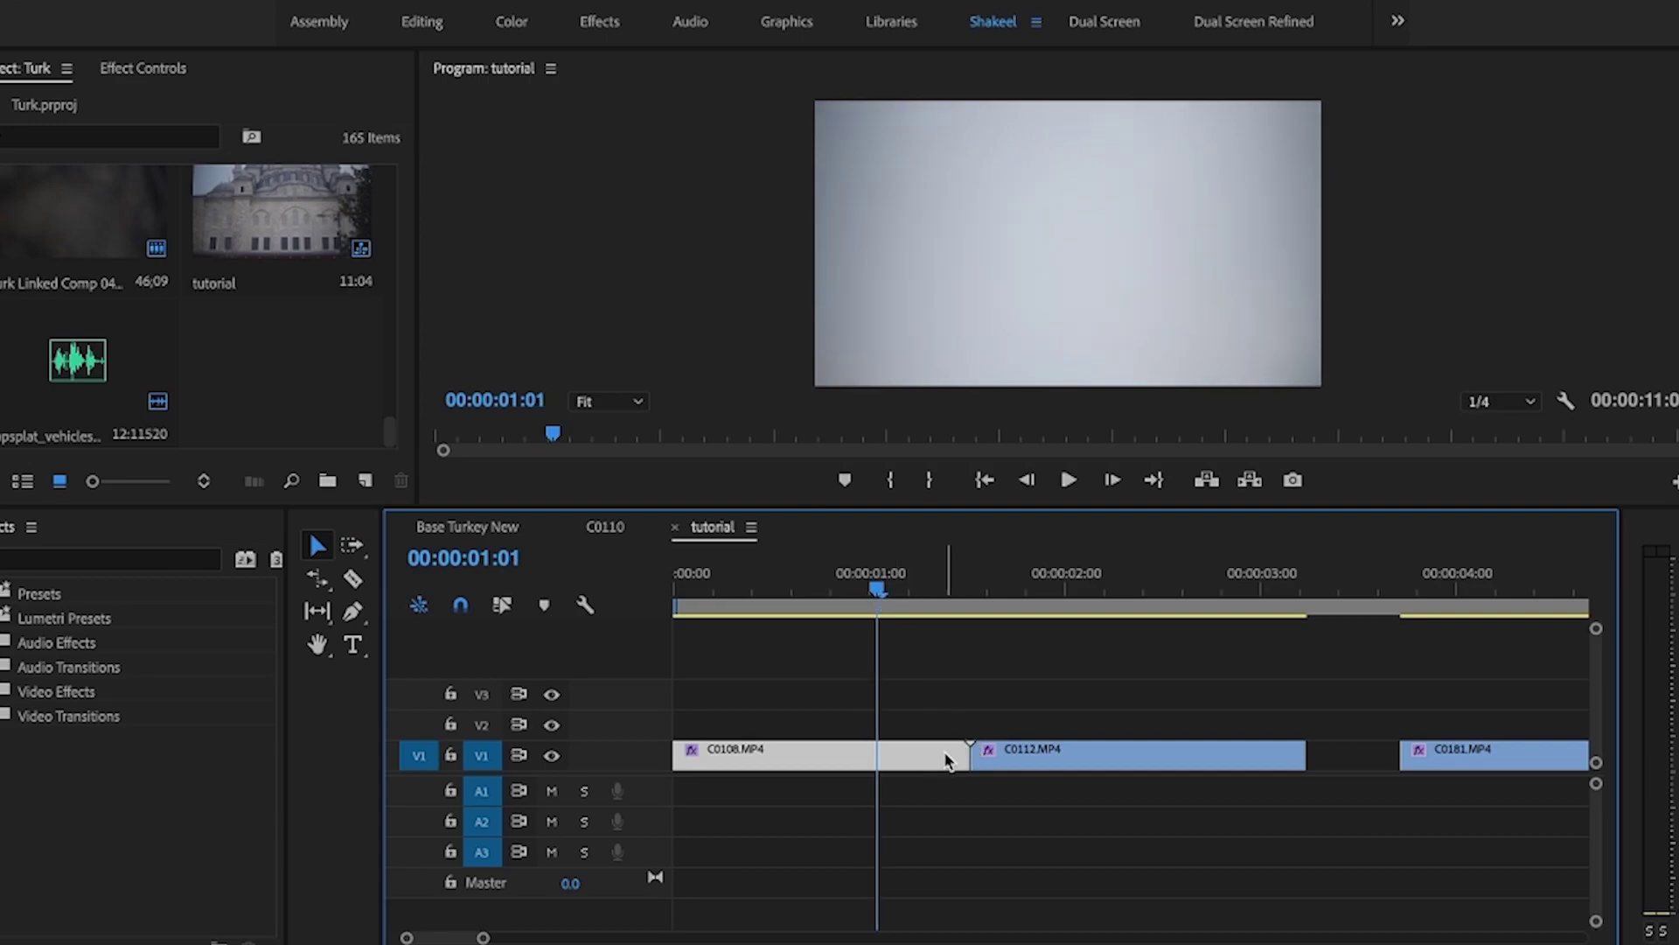
{"action": "left_click_drag", "start_coordinate": [962, 757], "coordinate": [876, 757]}
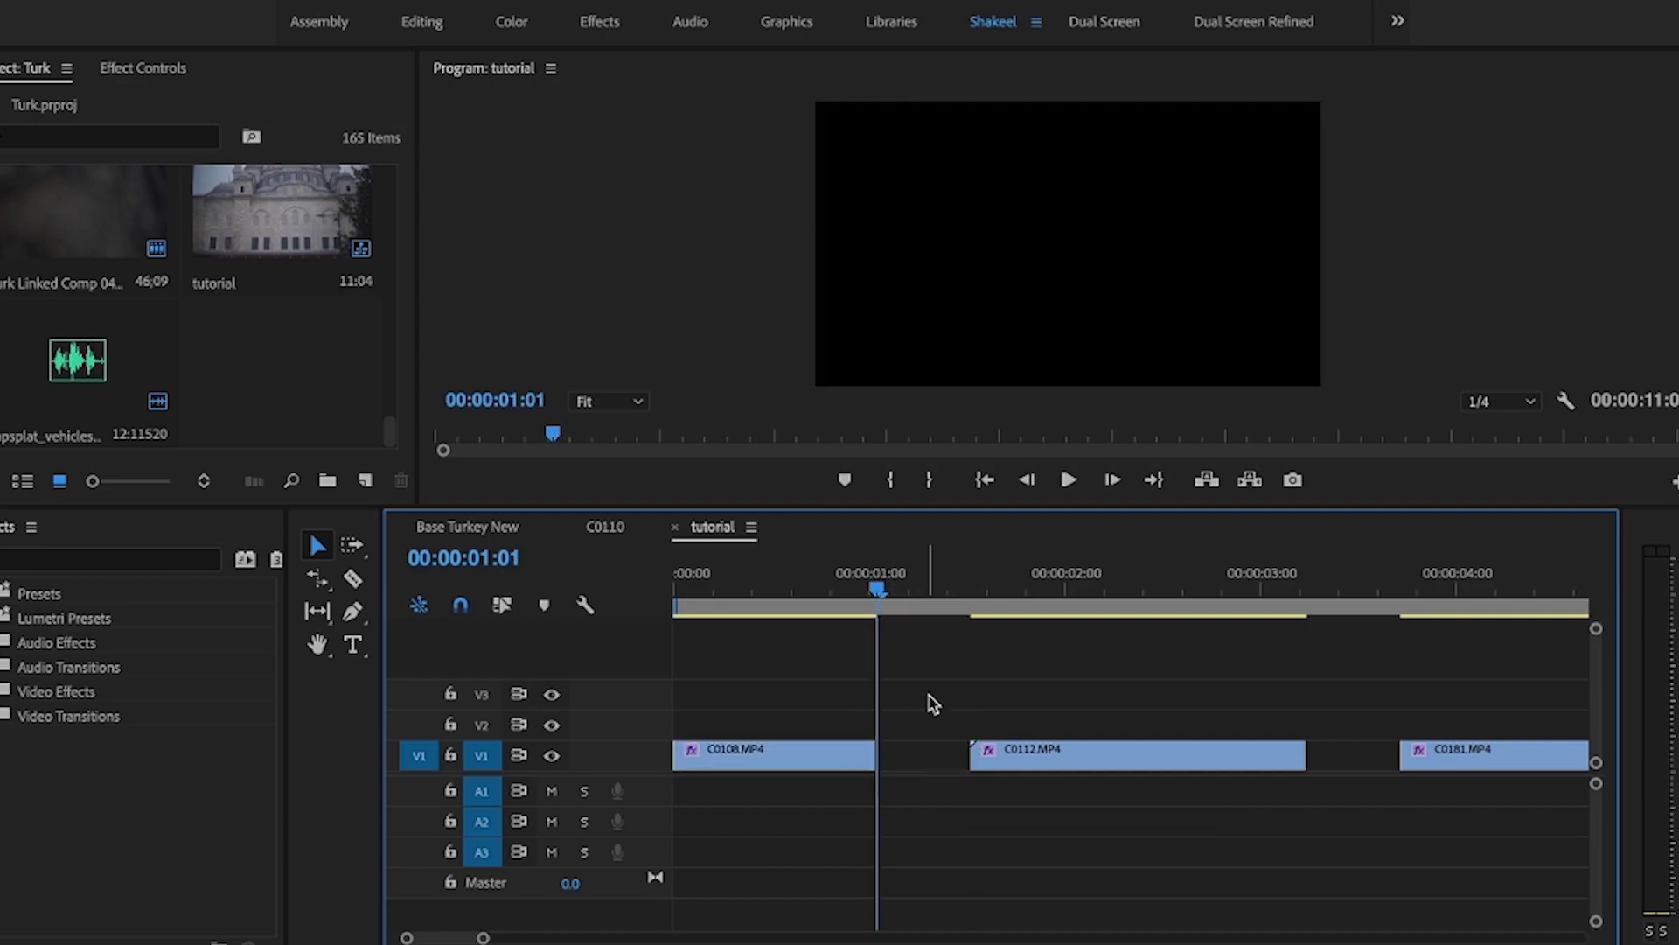
{"action": "right_click", "coordinate": [929, 758]}
Ripple-delete the gap after C0108, then ripple-trim C0112's start at the playhead
{"action": "left_click", "coordinate": [961, 777]}
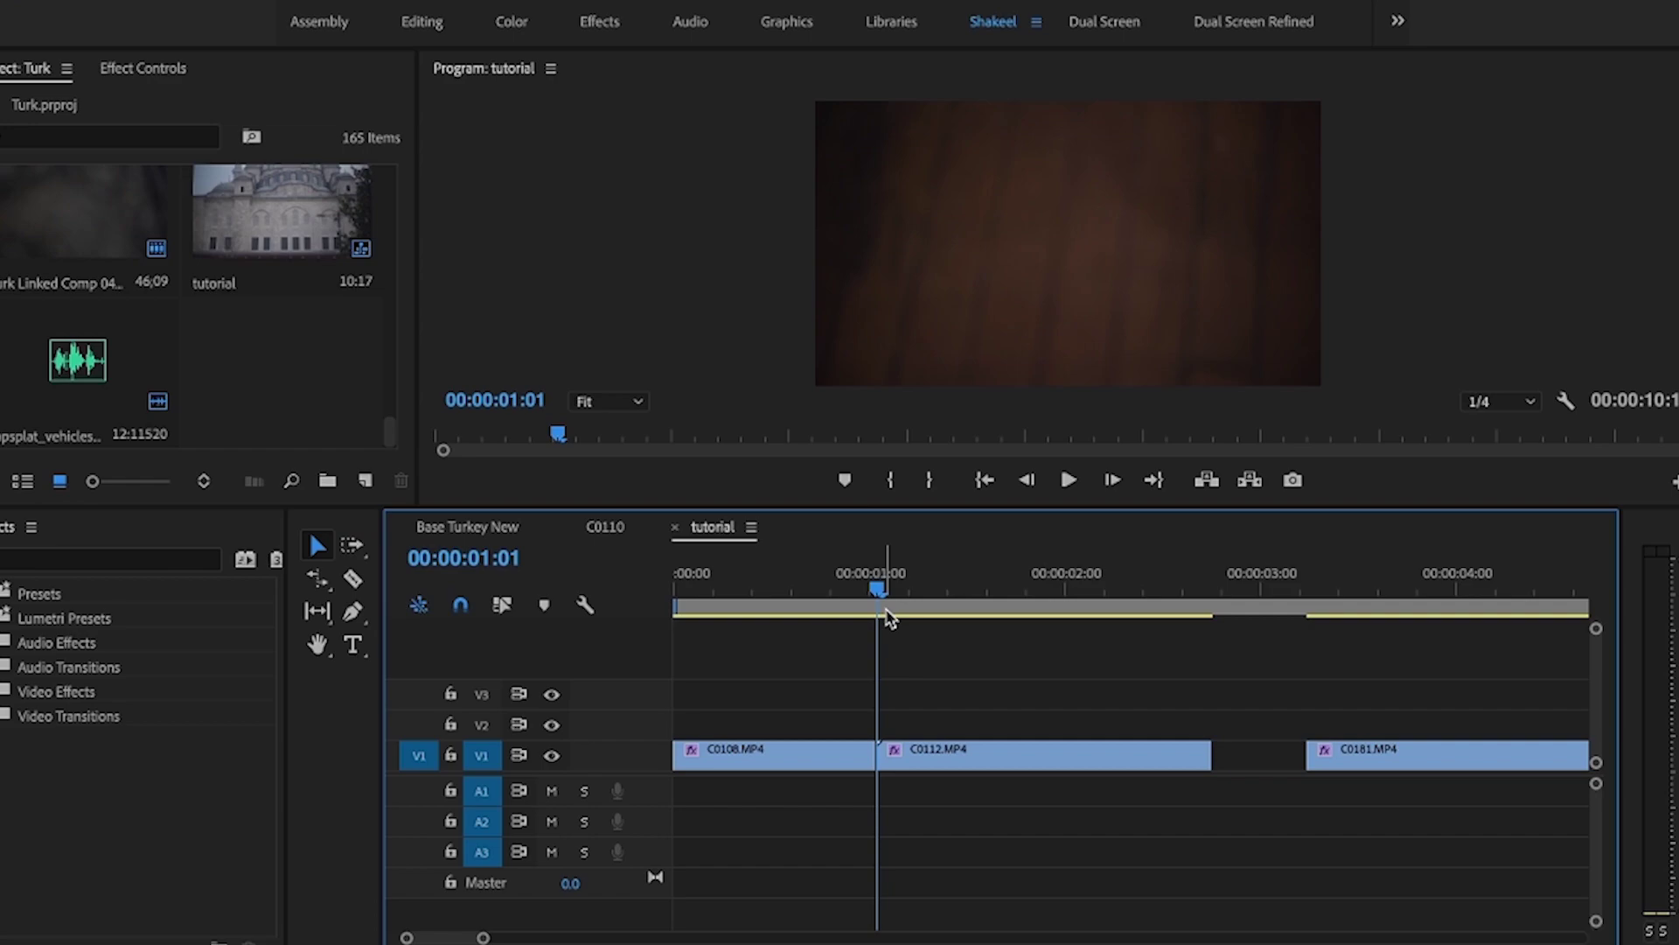
{"action": "left_click_drag", "start_coordinate": [889, 617], "coordinate": [1022, 581]}
{"action": "key", "text": "q"}
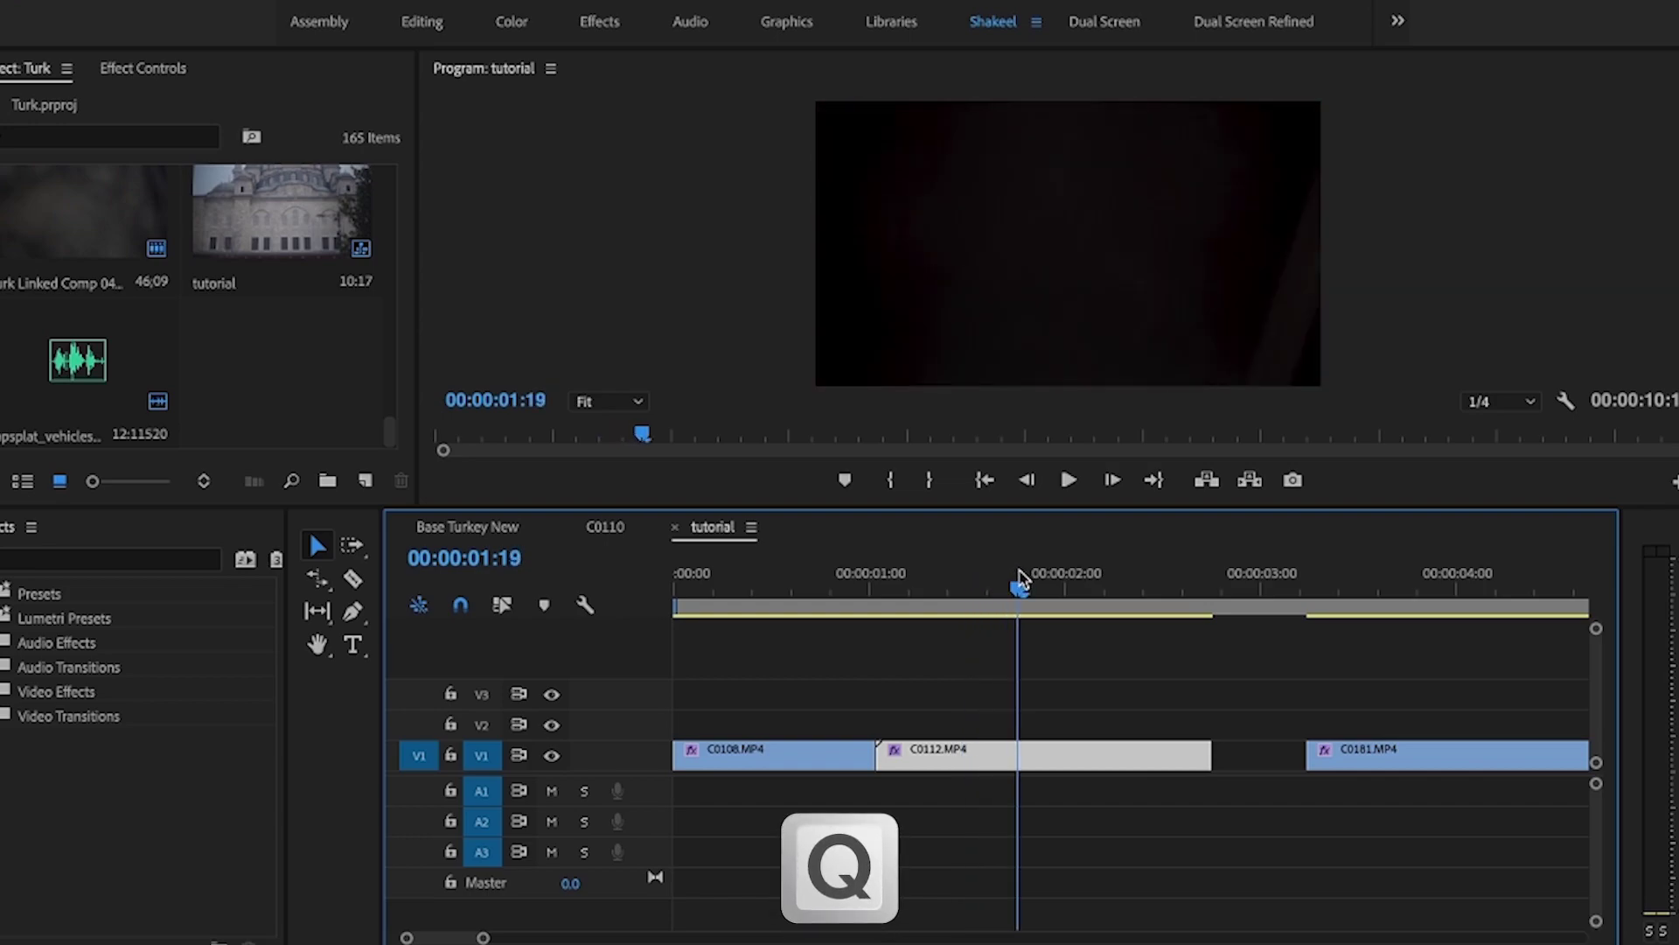
Play the new opening cut from the sequence start and zoom the timeline out
{"action": "left_click", "coordinate": [771, 603]}
{"action": "left_click_drag", "start_coordinate": [771, 603], "coordinate": [677, 617]}
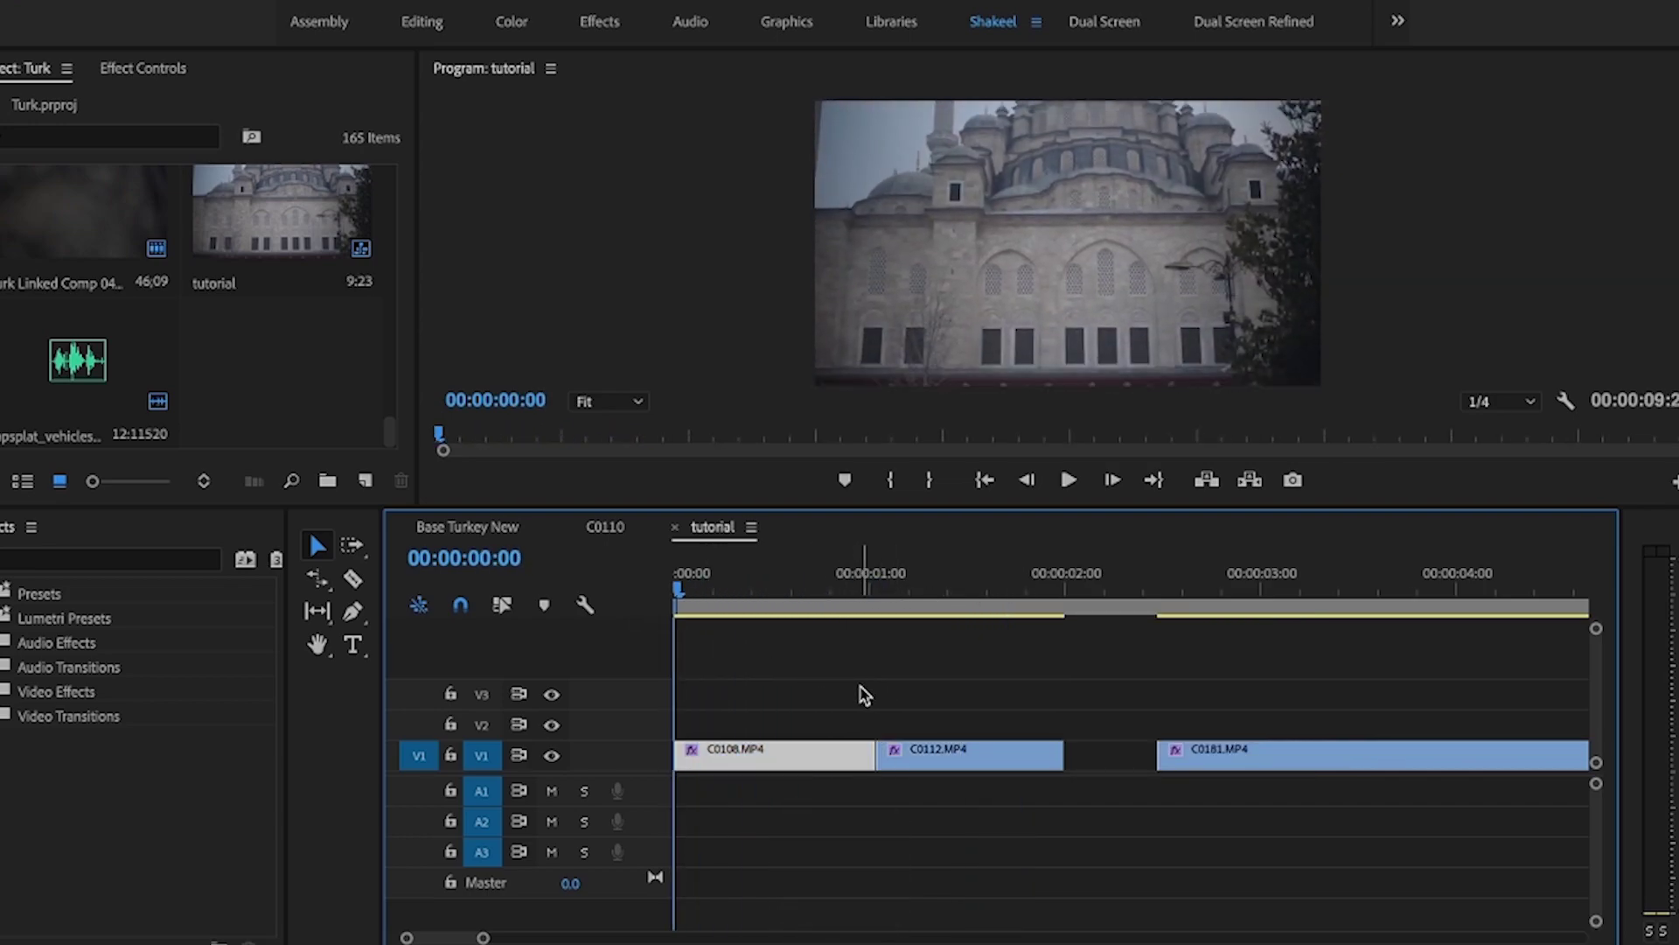
{"action": "key", "text": "space"}
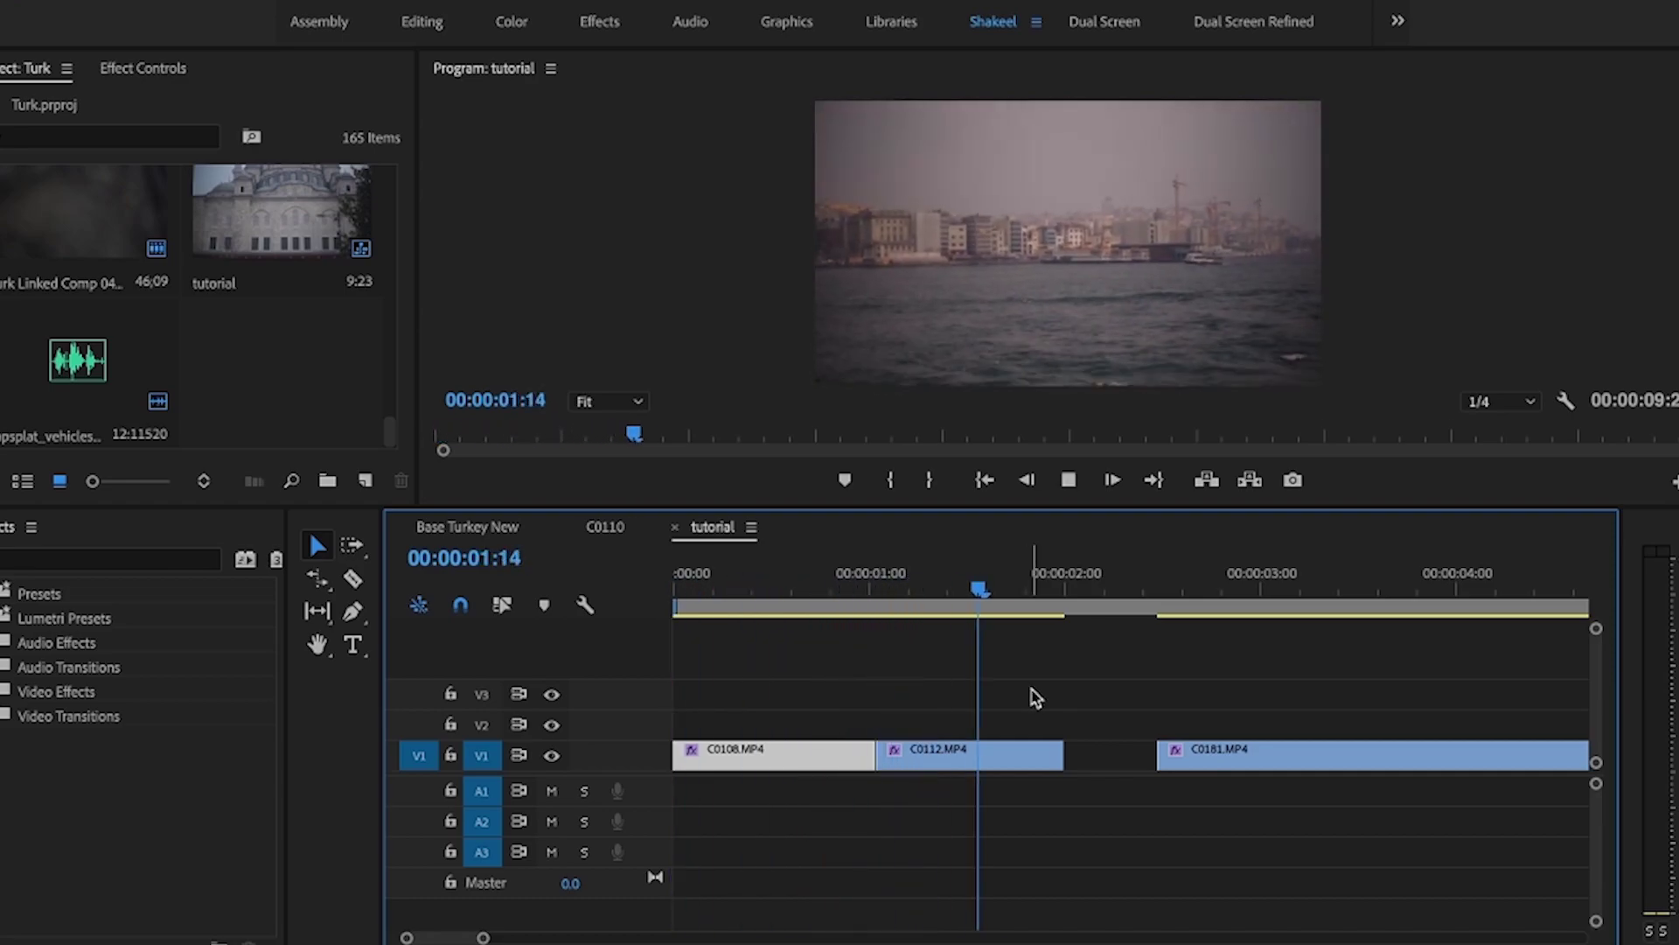
{"action": "key", "text": "space"}
{"action": "left_click_drag", "start_coordinate": [1052, 584], "coordinate": [623, 601]}
{"action": "key", "text": "space"}
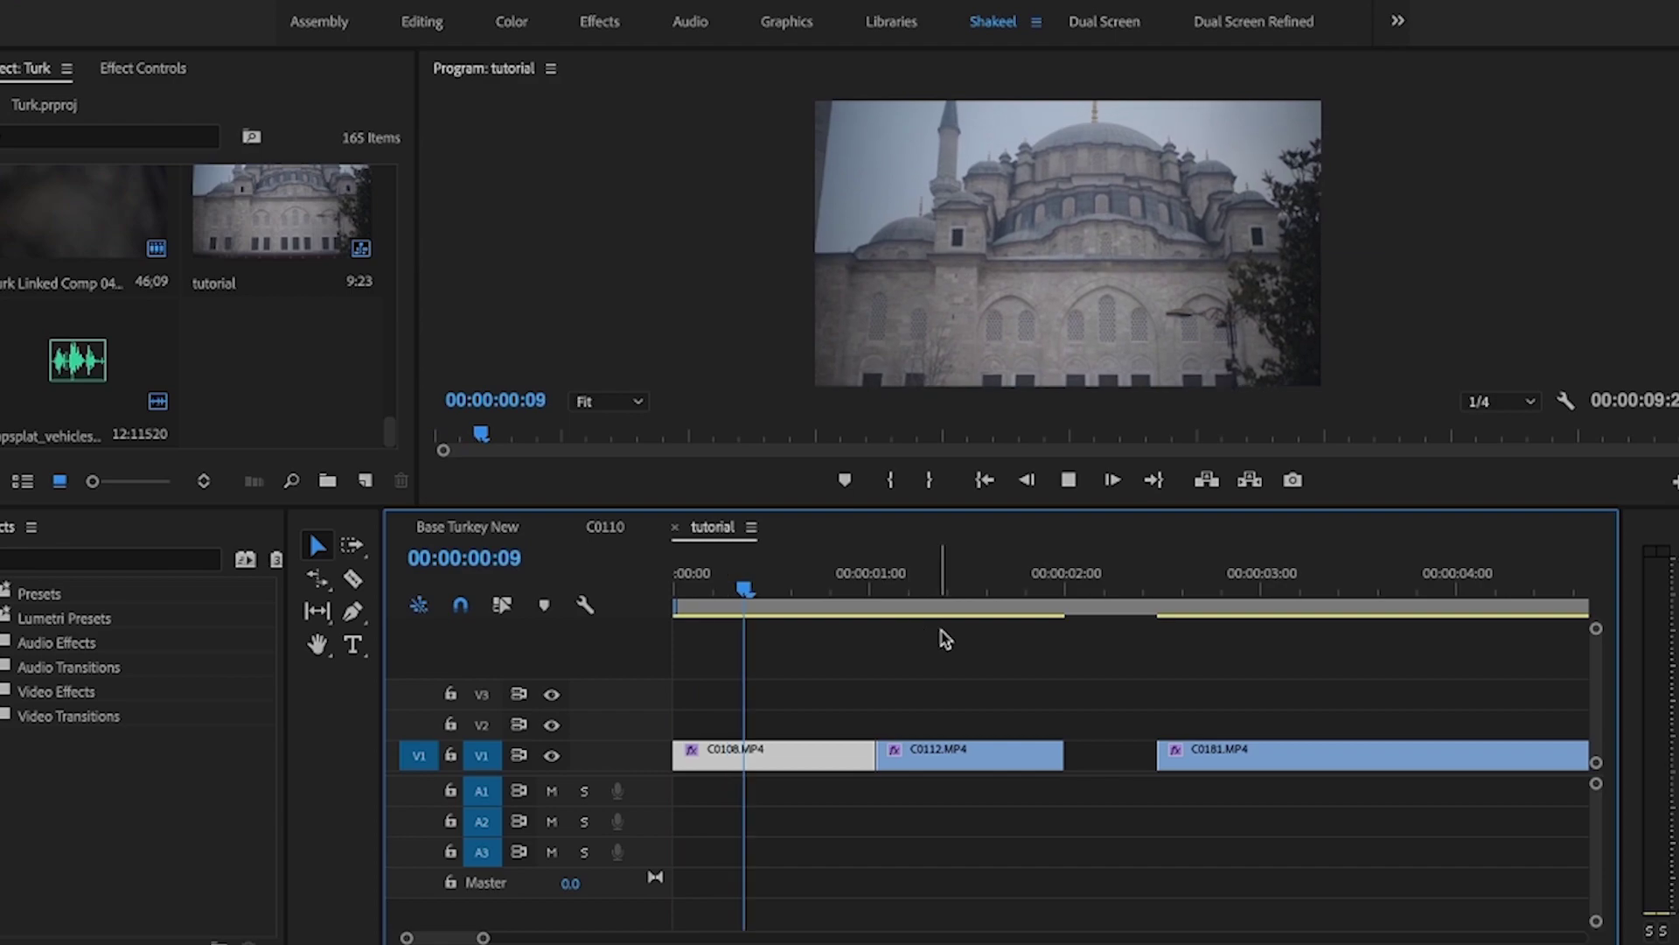
{"action": "key", "text": "space"}
{"action": "key", "text": "minus"}
{"action": "key", "text": "minus"}
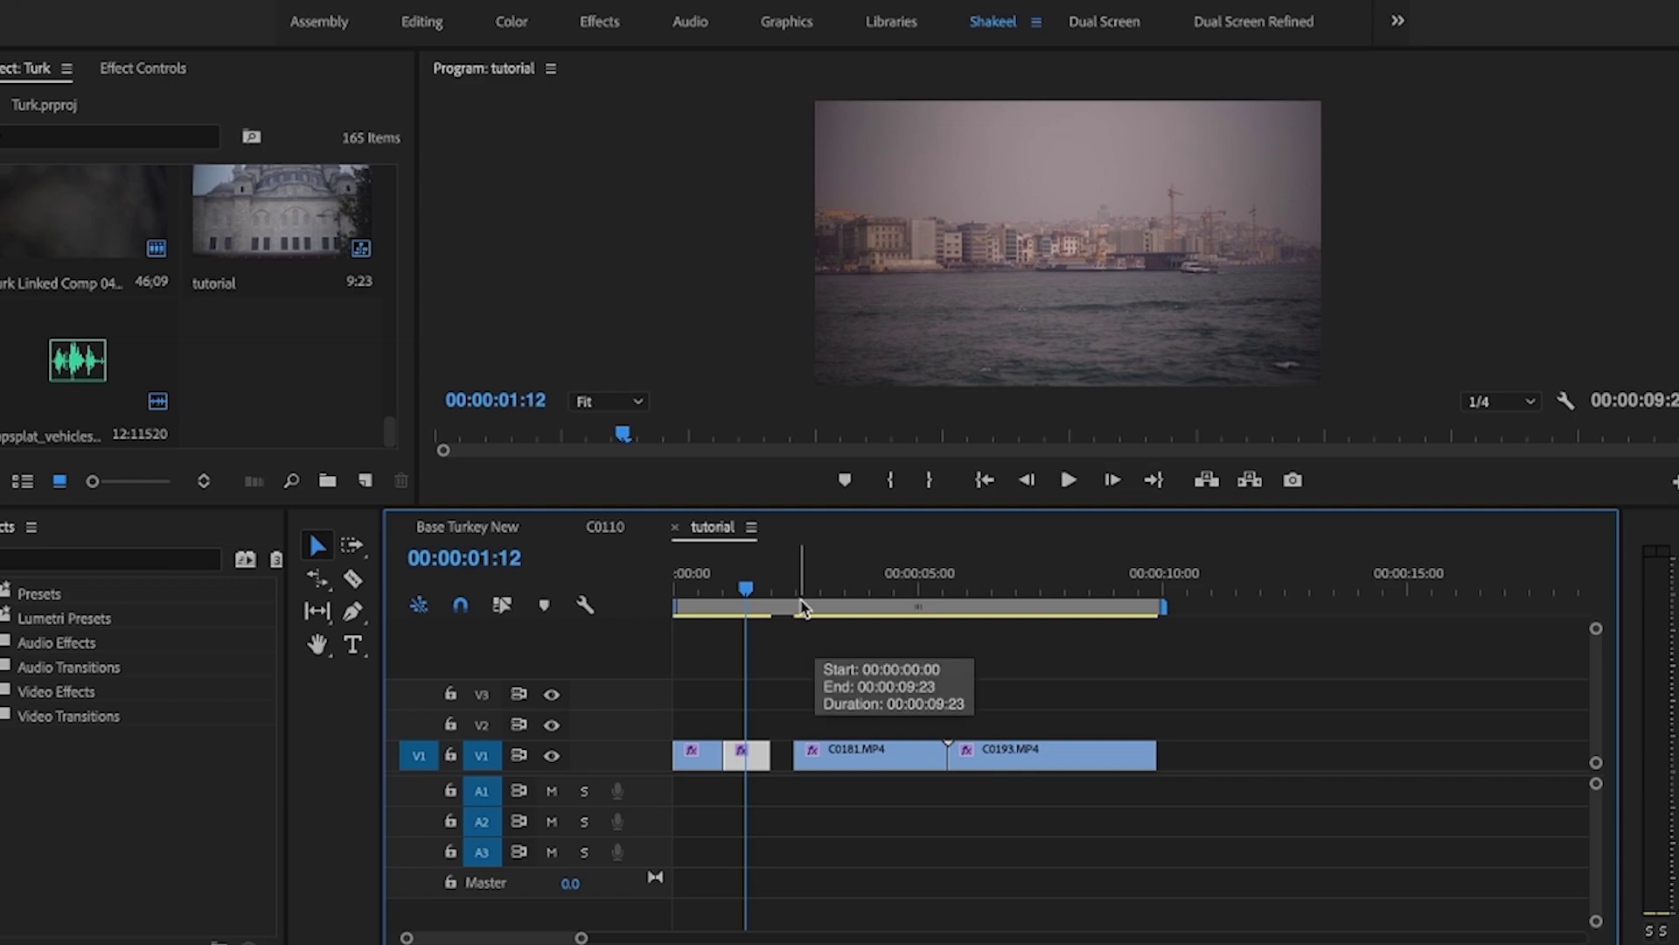
Trim the snow clip C0181's end and ripple-delete the gap so C0193 follows
{"action": "left_click_drag", "start_coordinate": [802, 595], "coordinate": [814, 753]}
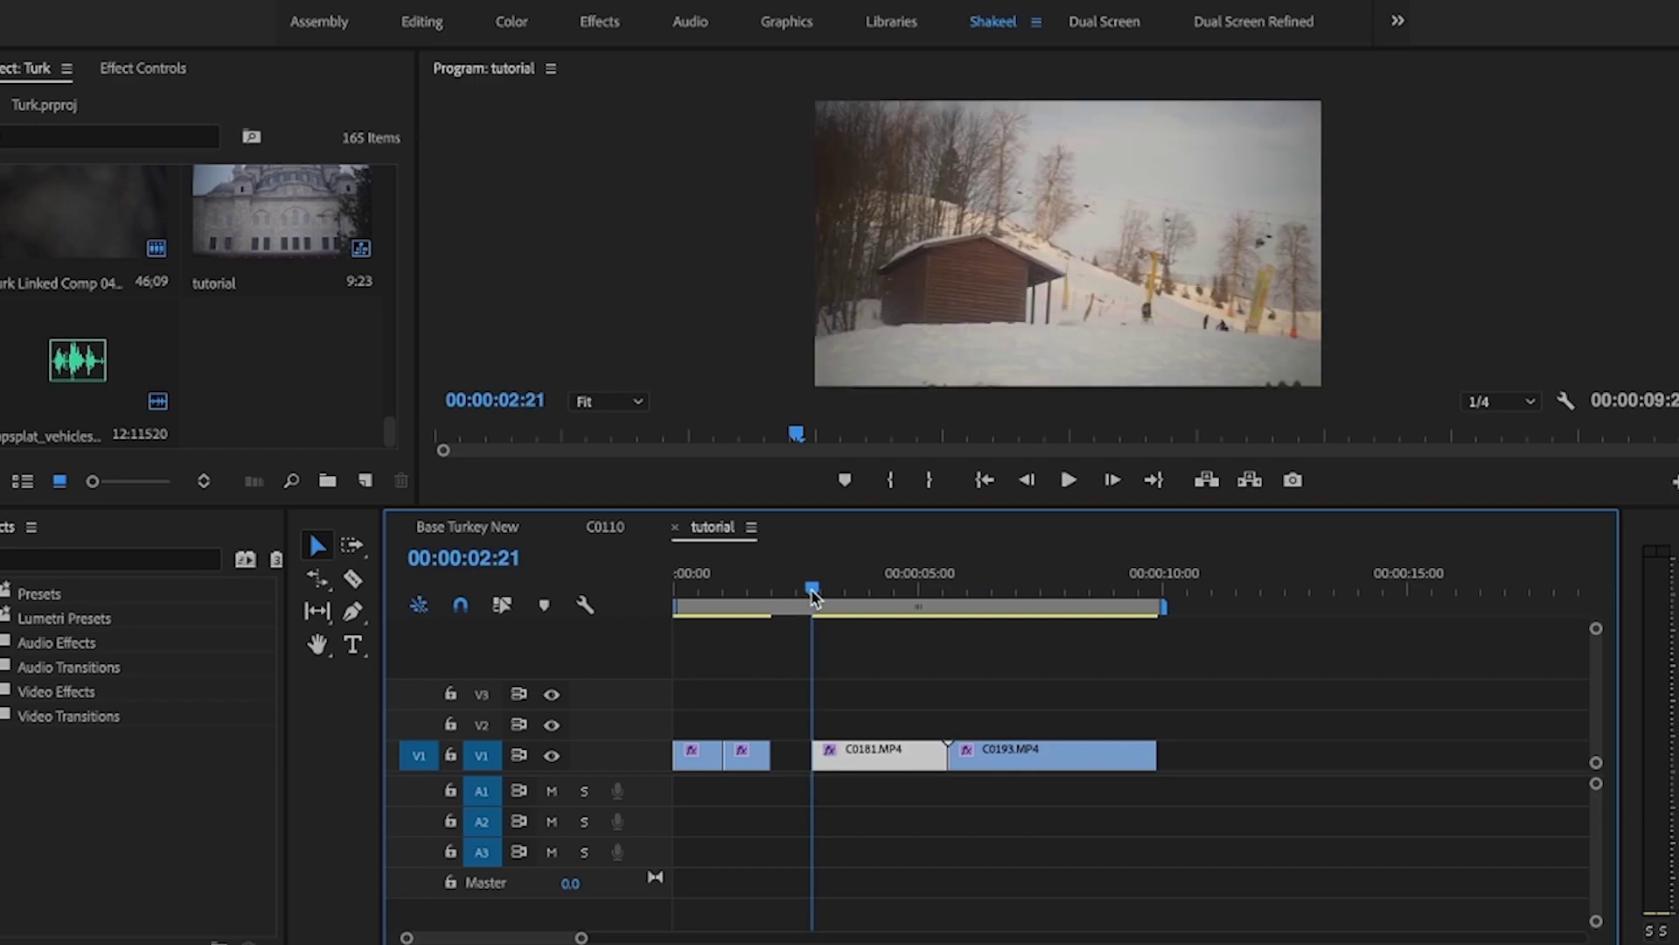
{"action": "left_click_drag", "start_coordinate": [811, 597], "coordinate": [932, 610]}
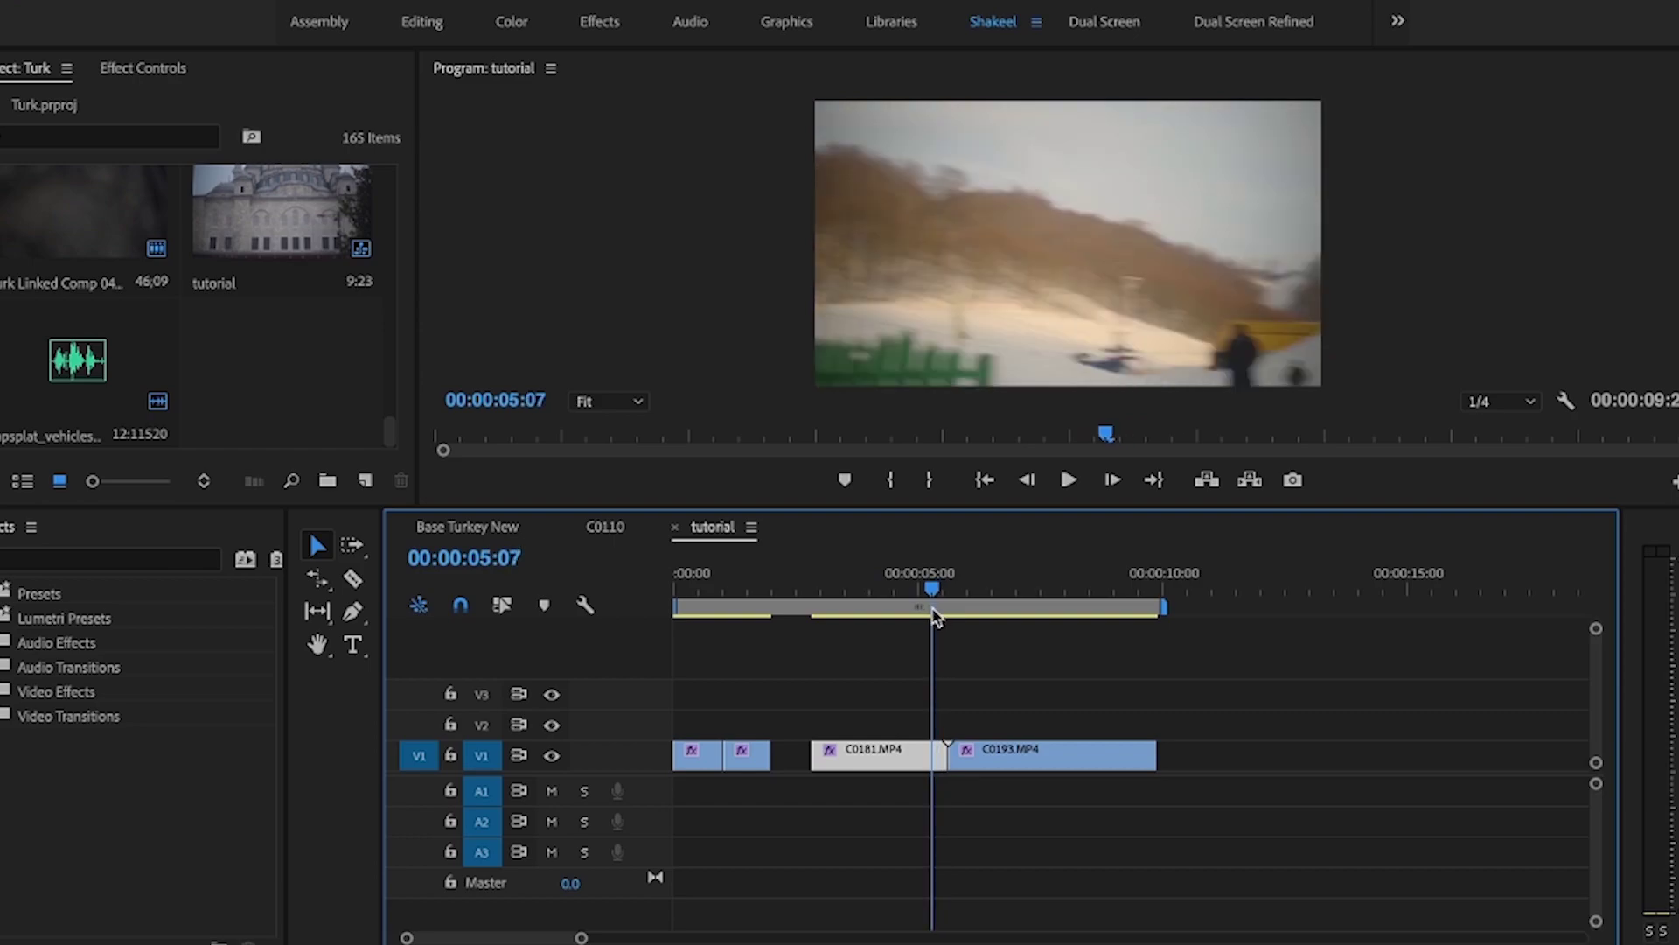
{"action": "left_click_drag", "start_coordinate": [945, 754], "coordinate": [932, 758]}
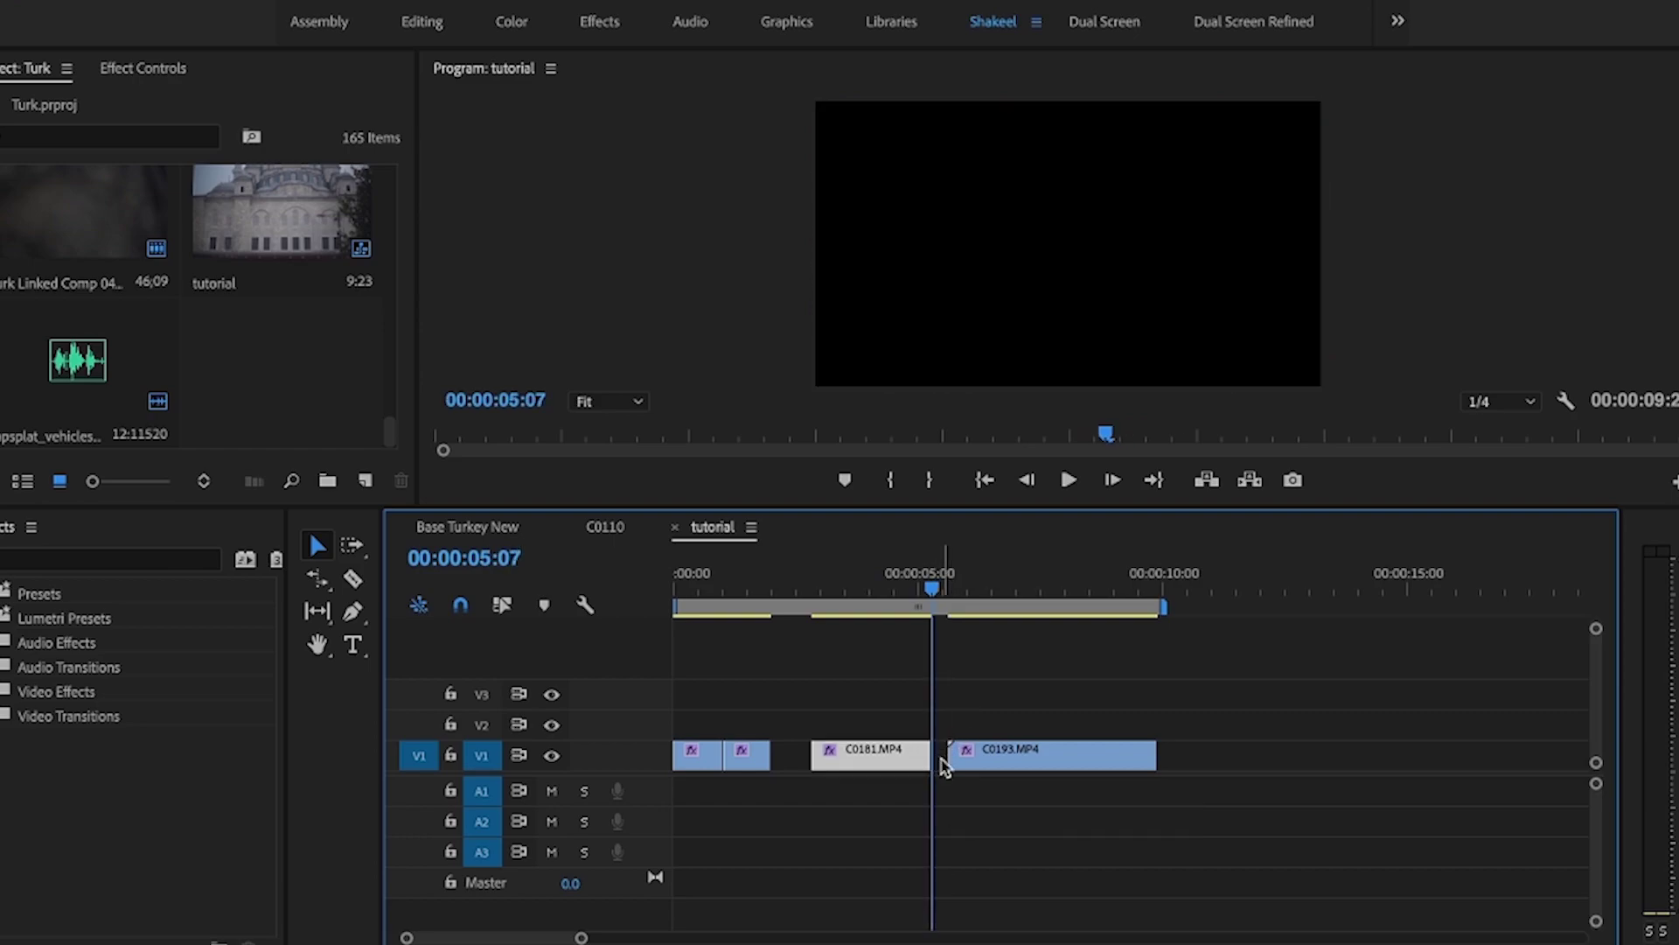
{"action": "right_click", "coordinate": [943, 766]}
{"action": "left_click", "coordinate": [978, 784]}
Play back the cut into C0193 and trim C0193's start to the playhead
{"action": "left_click", "coordinate": [869, 593]}
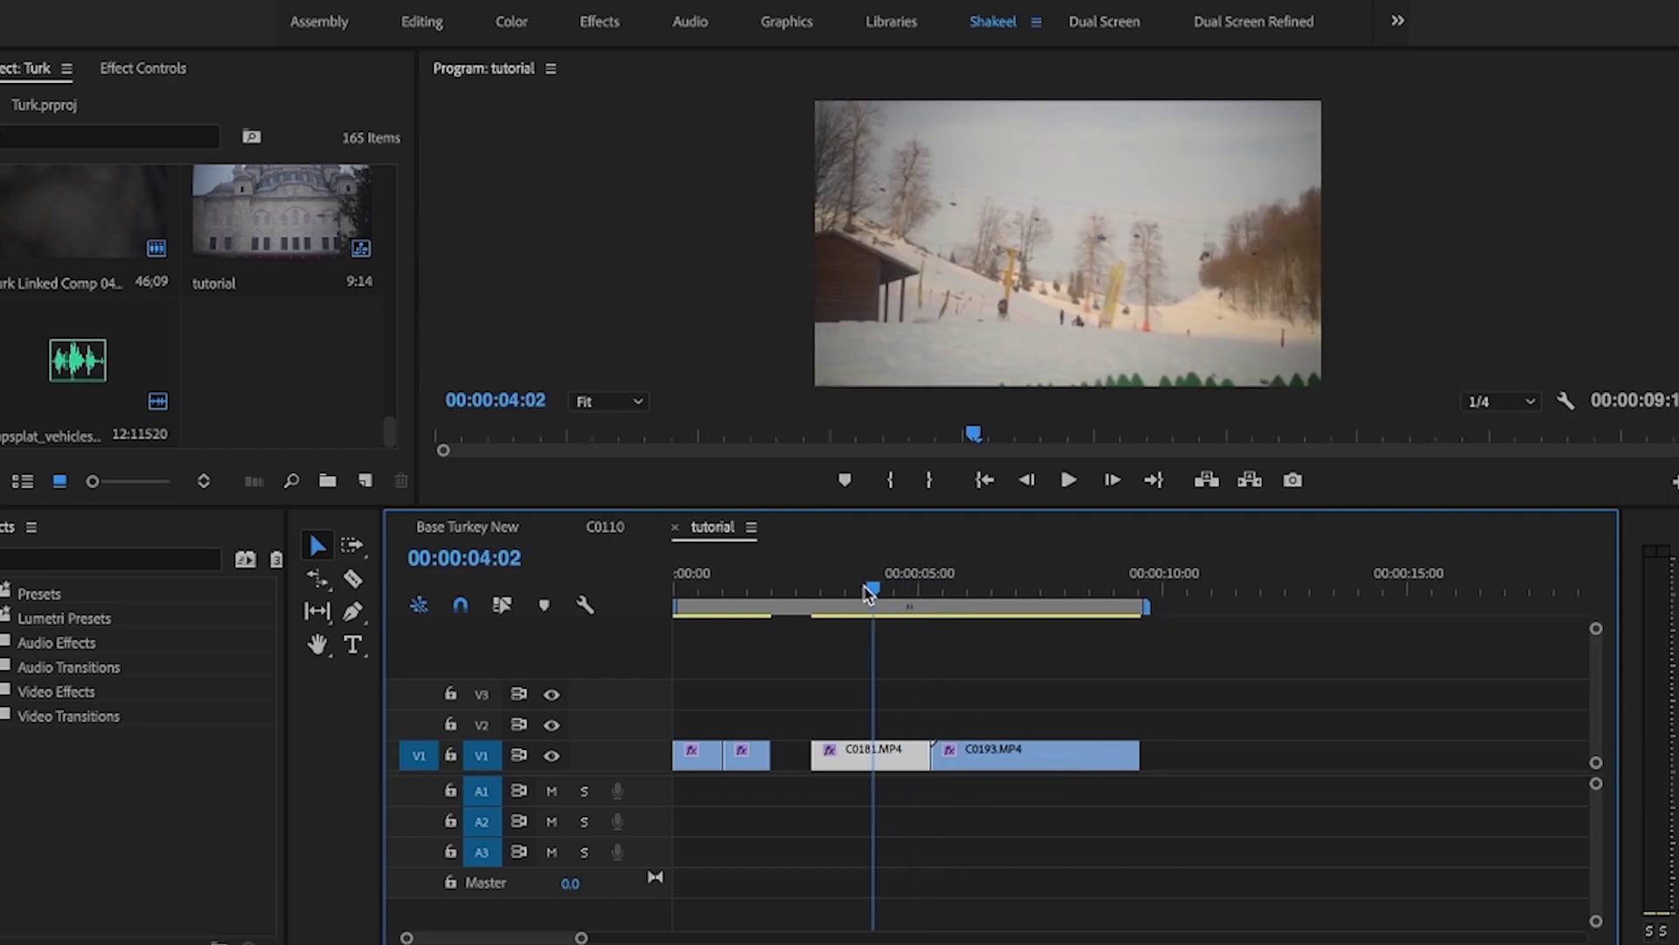
{"action": "left_click", "coordinate": [840, 602]}
{"action": "key", "text": "space"}
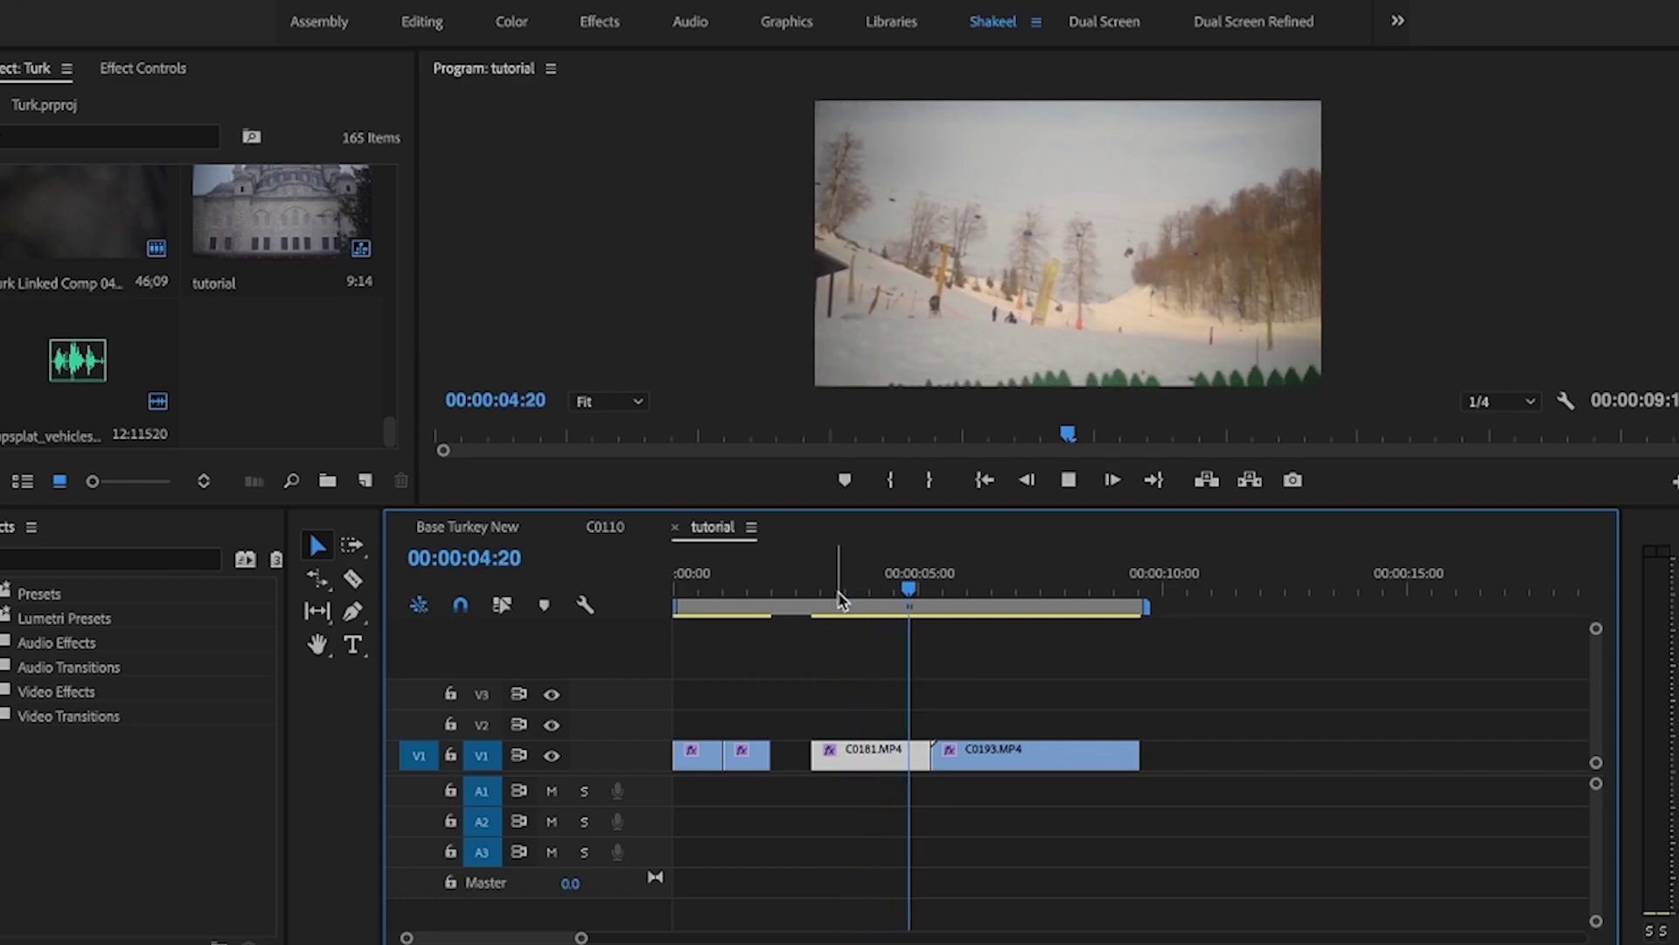
{"action": "key", "text": "space"}
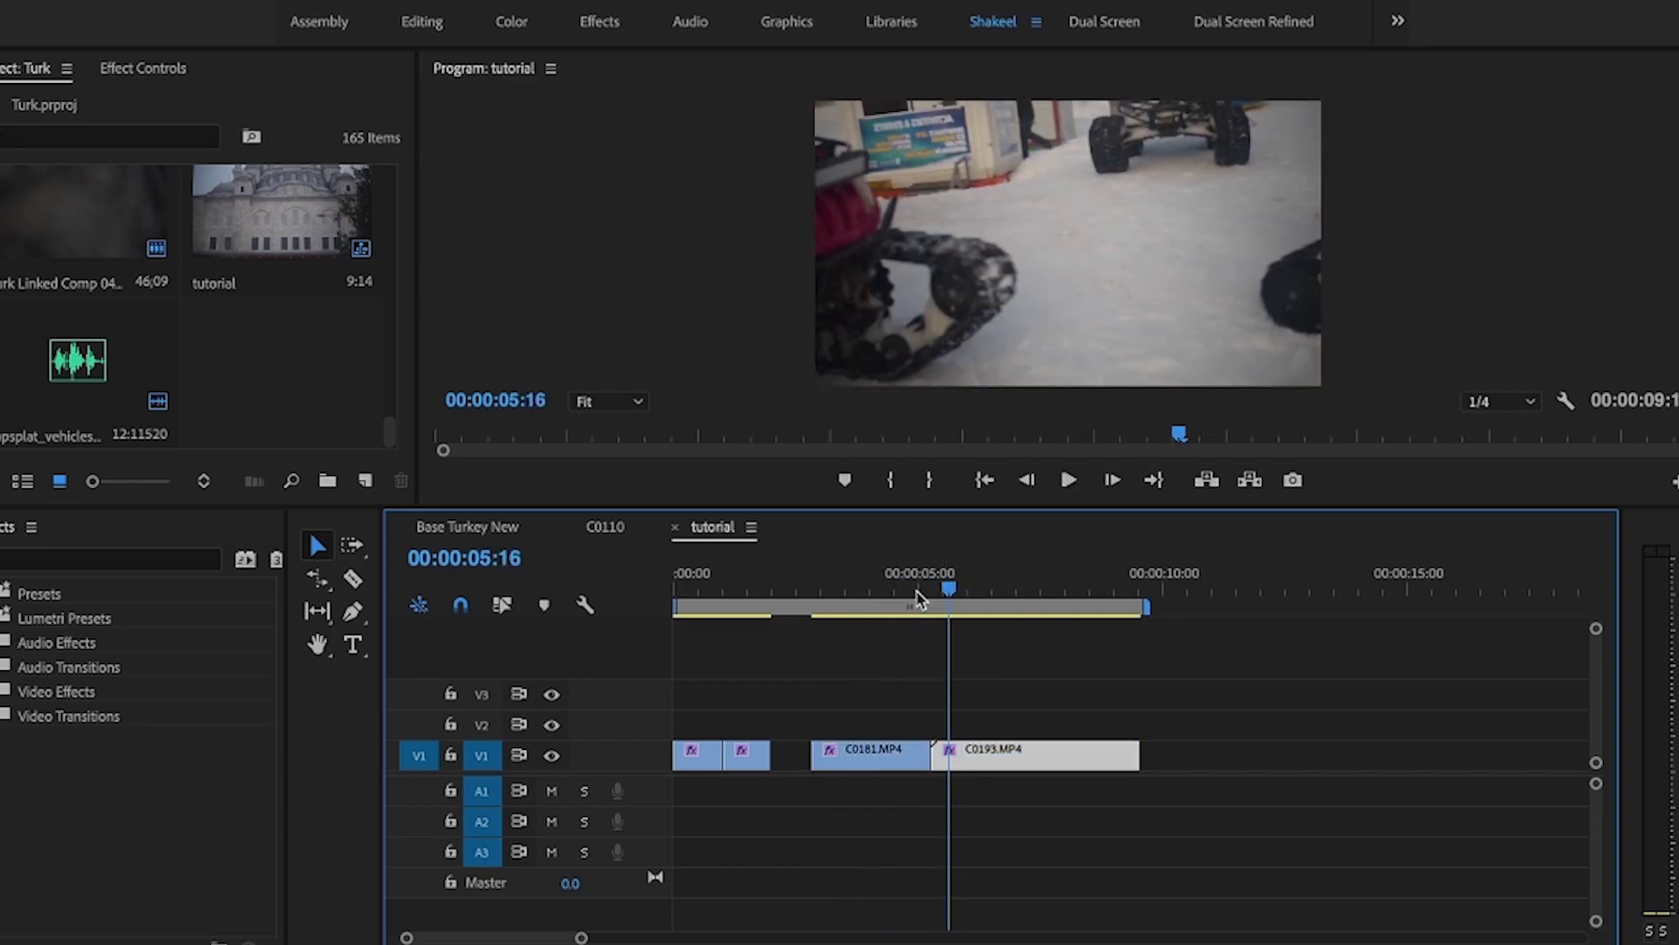
{"action": "left_click_drag", "start_coordinate": [918, 601], "coordinate": [1011, 603]}
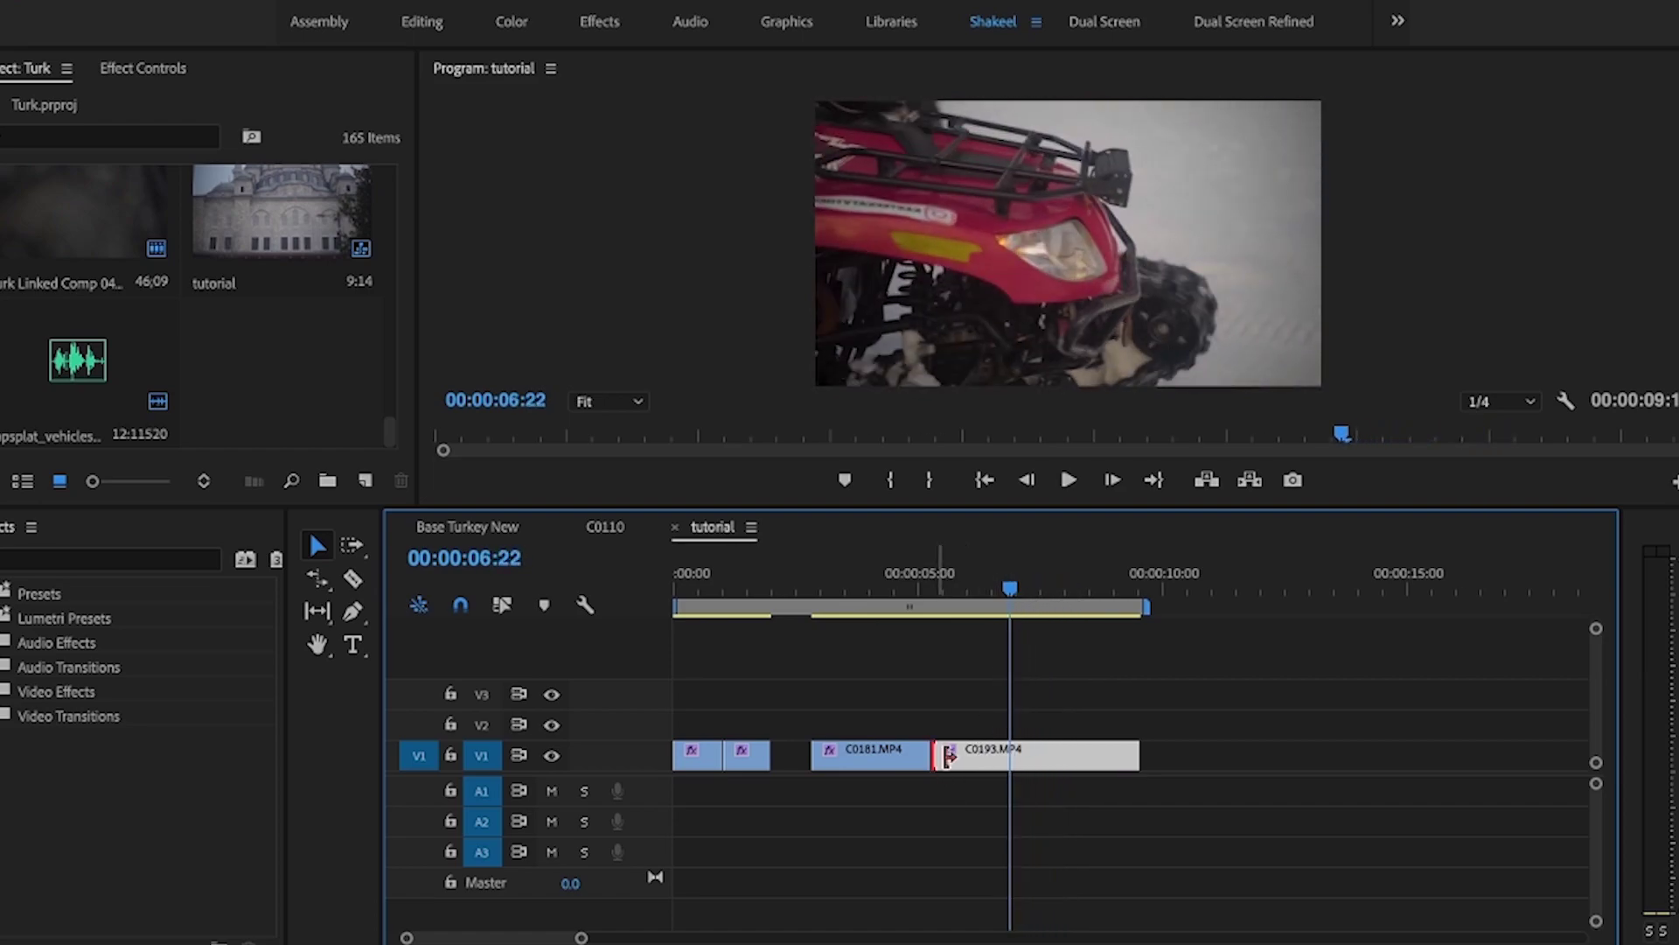
{"action": "left_click_drag", "start_coordinate": [947, 756], "coordinate": [1010, 755]}
Review the C0181-to-C0193 cut, then split C0193.MP4 at the red quad bike frame
{"action": "left_click", "coordinate": [909, 604]}
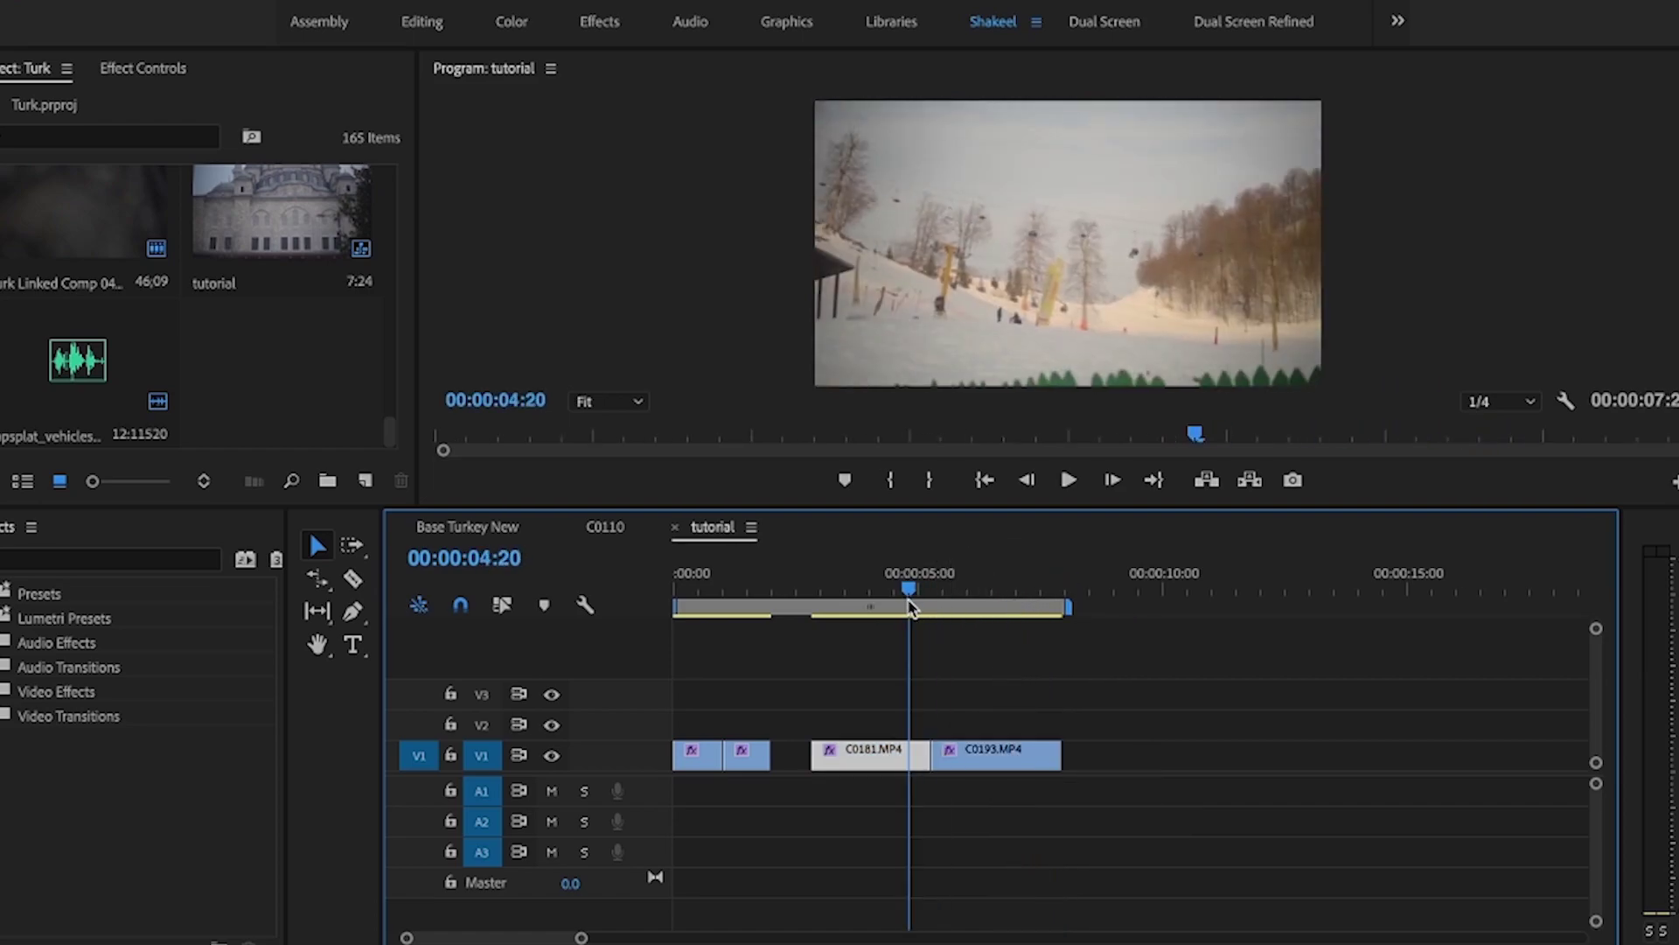
{"action": "key", "text": "space"}
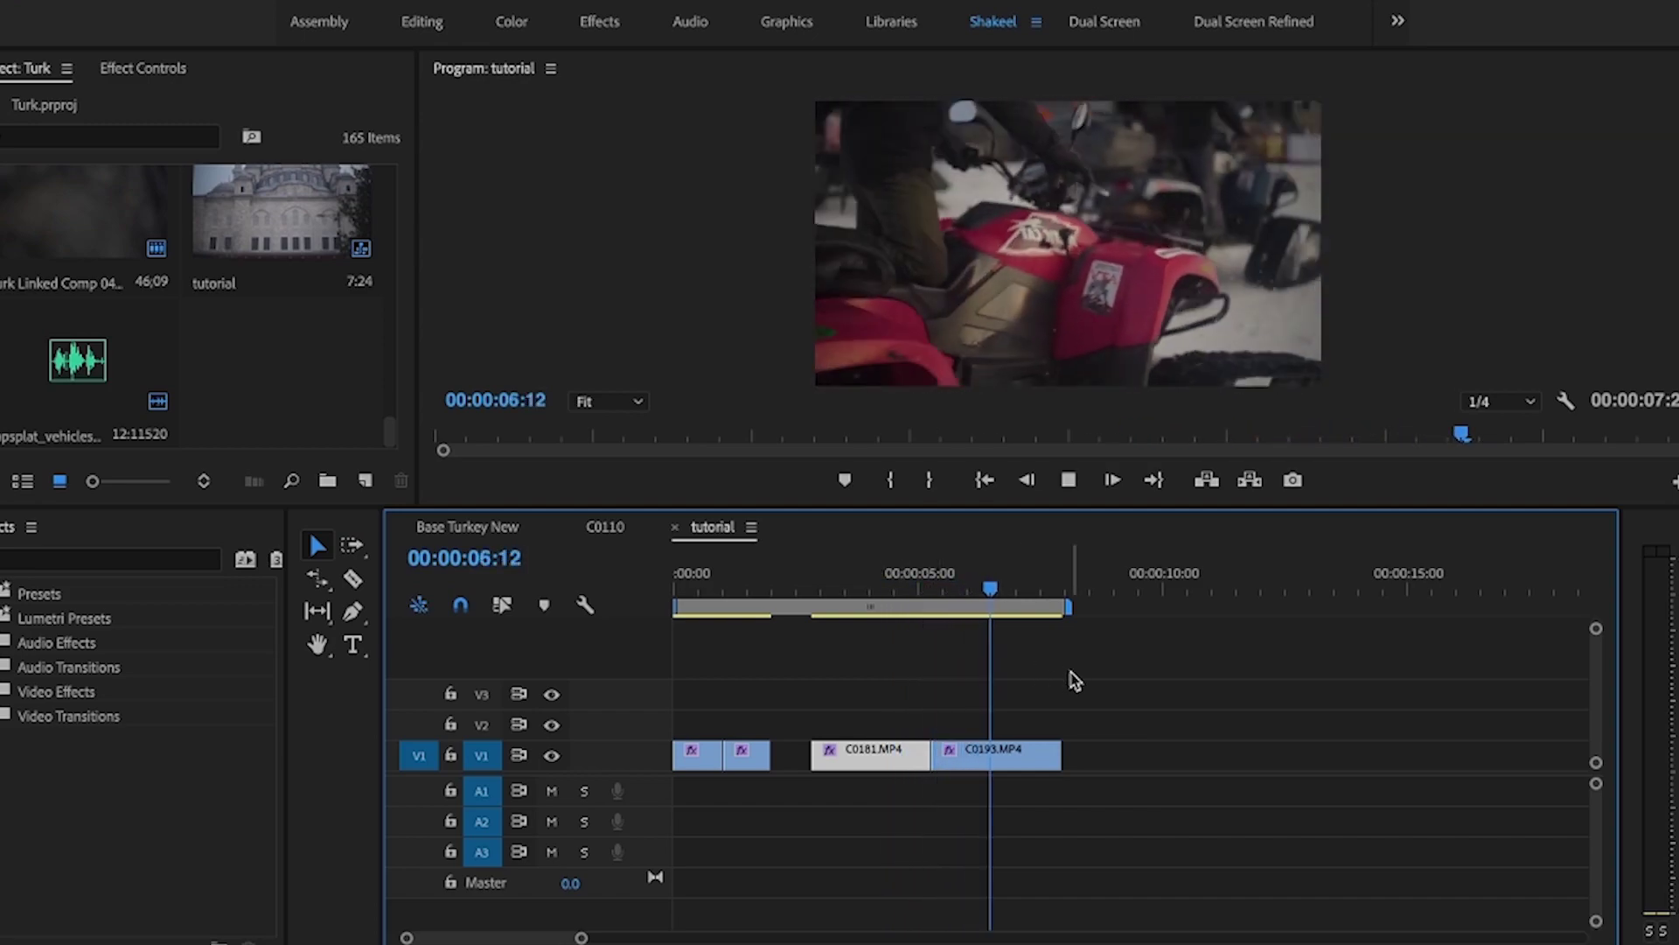
{"action": "key", "text": "space"}
{"action": "left_click_drag", "start_coordinate": [1002, 589], "coordinate": [963, 587]}
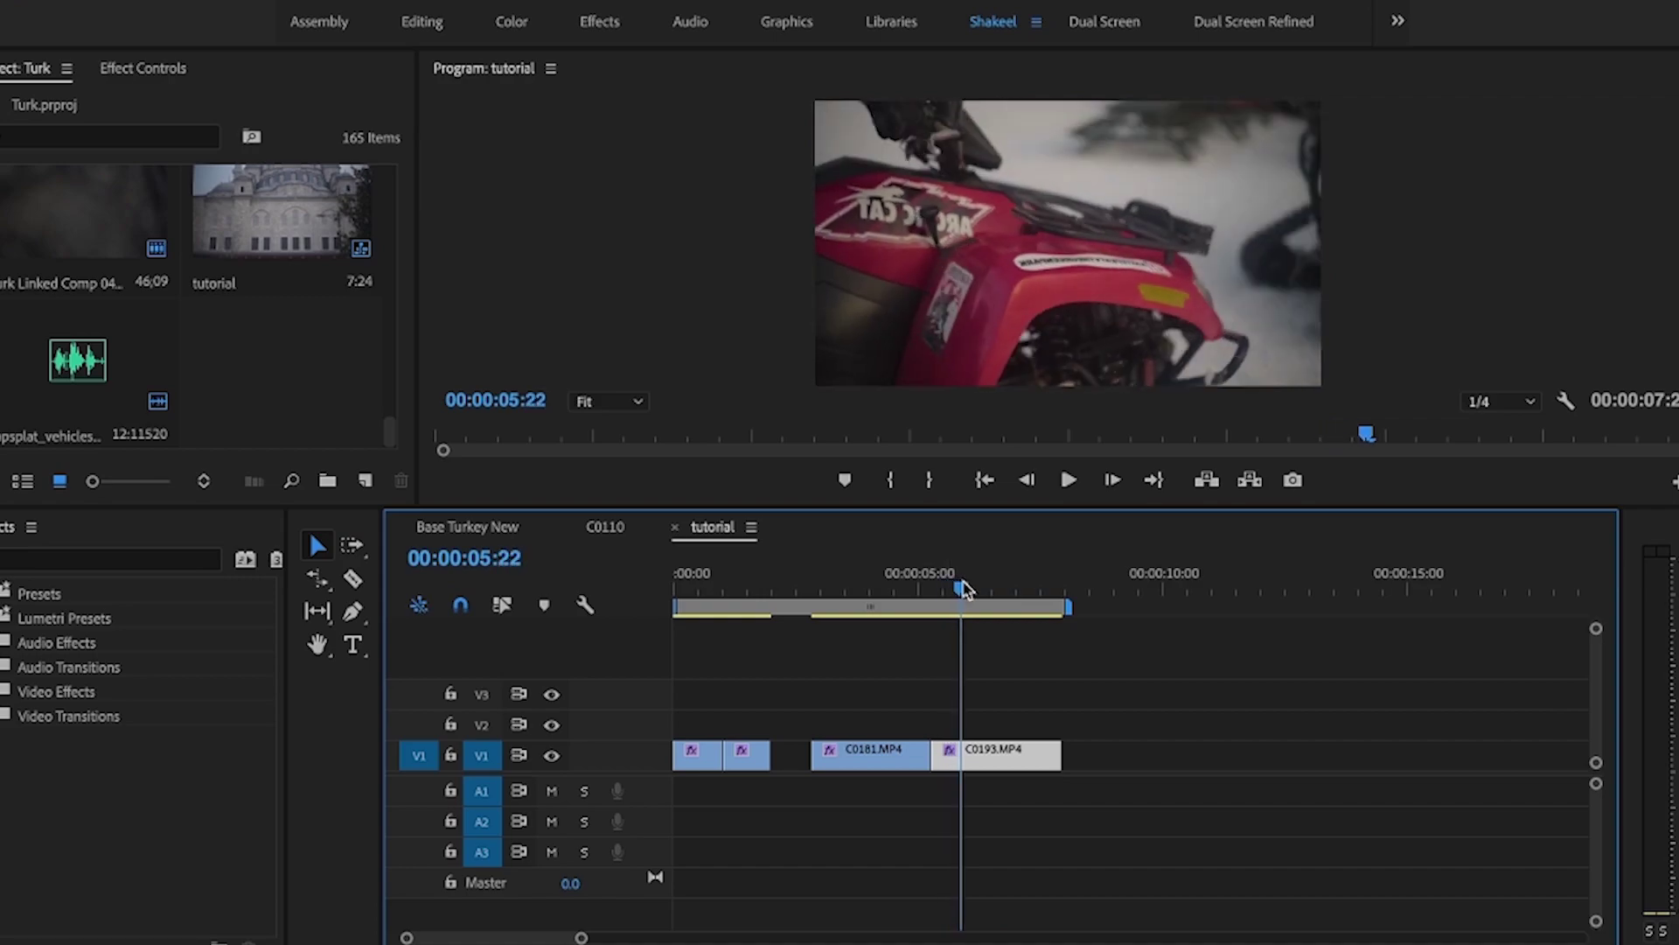
{"action": "key", "text": "c"}
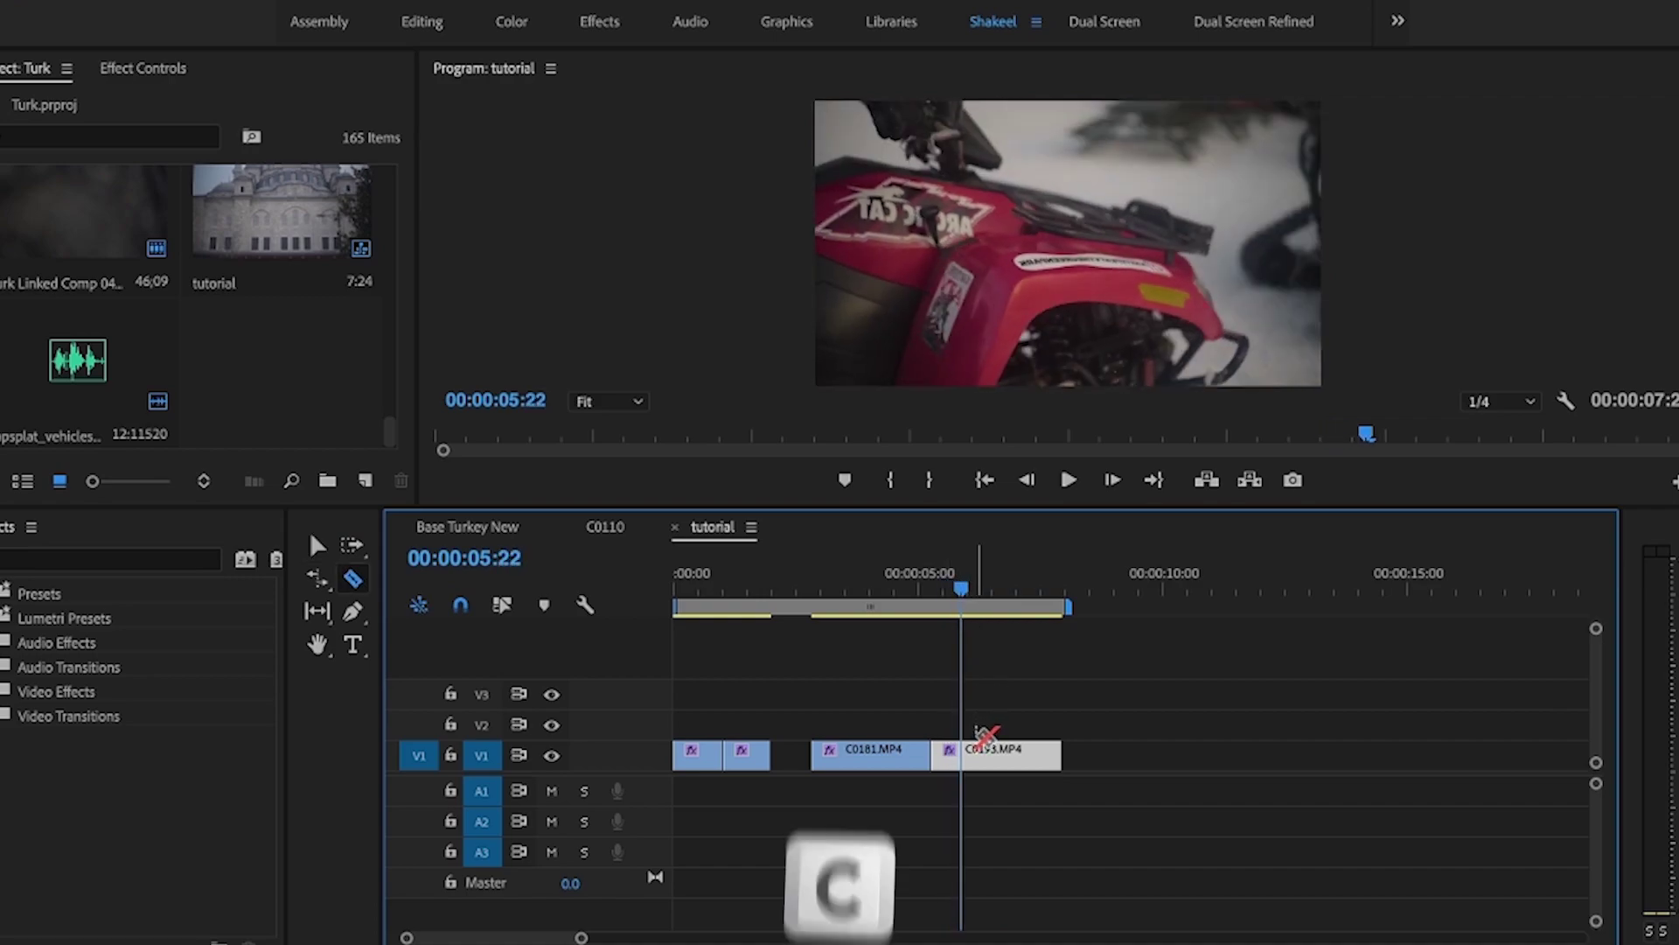
{"action": "left_click", "coordinate": [961, 754]}
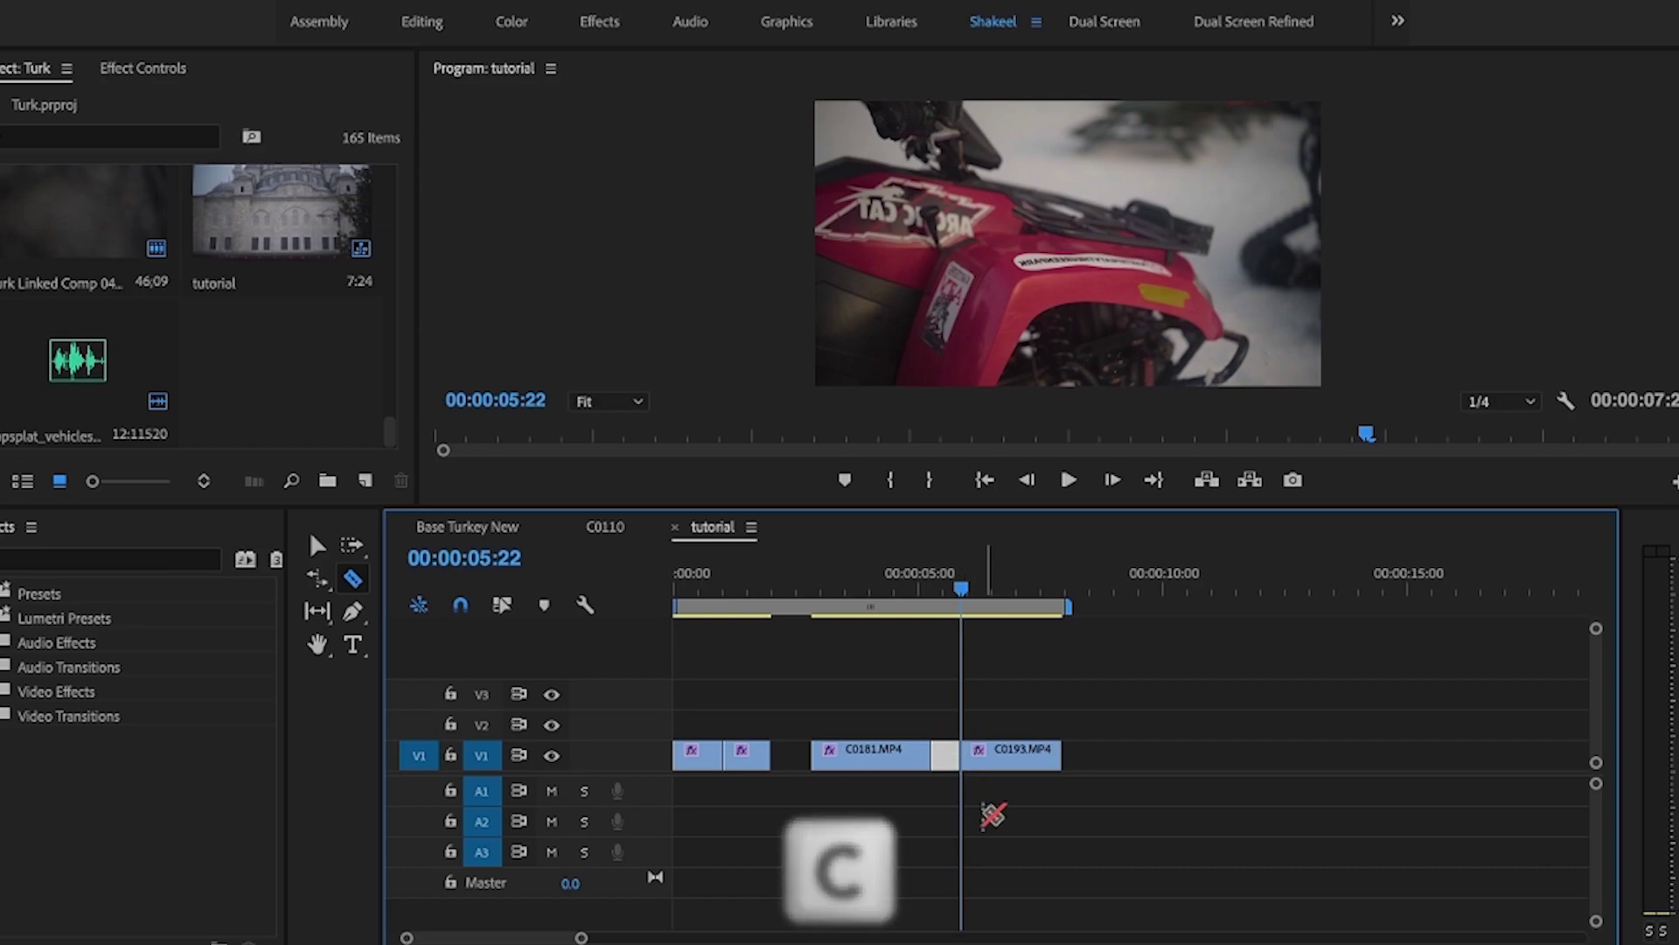
{"action": "key", "text": "v"}
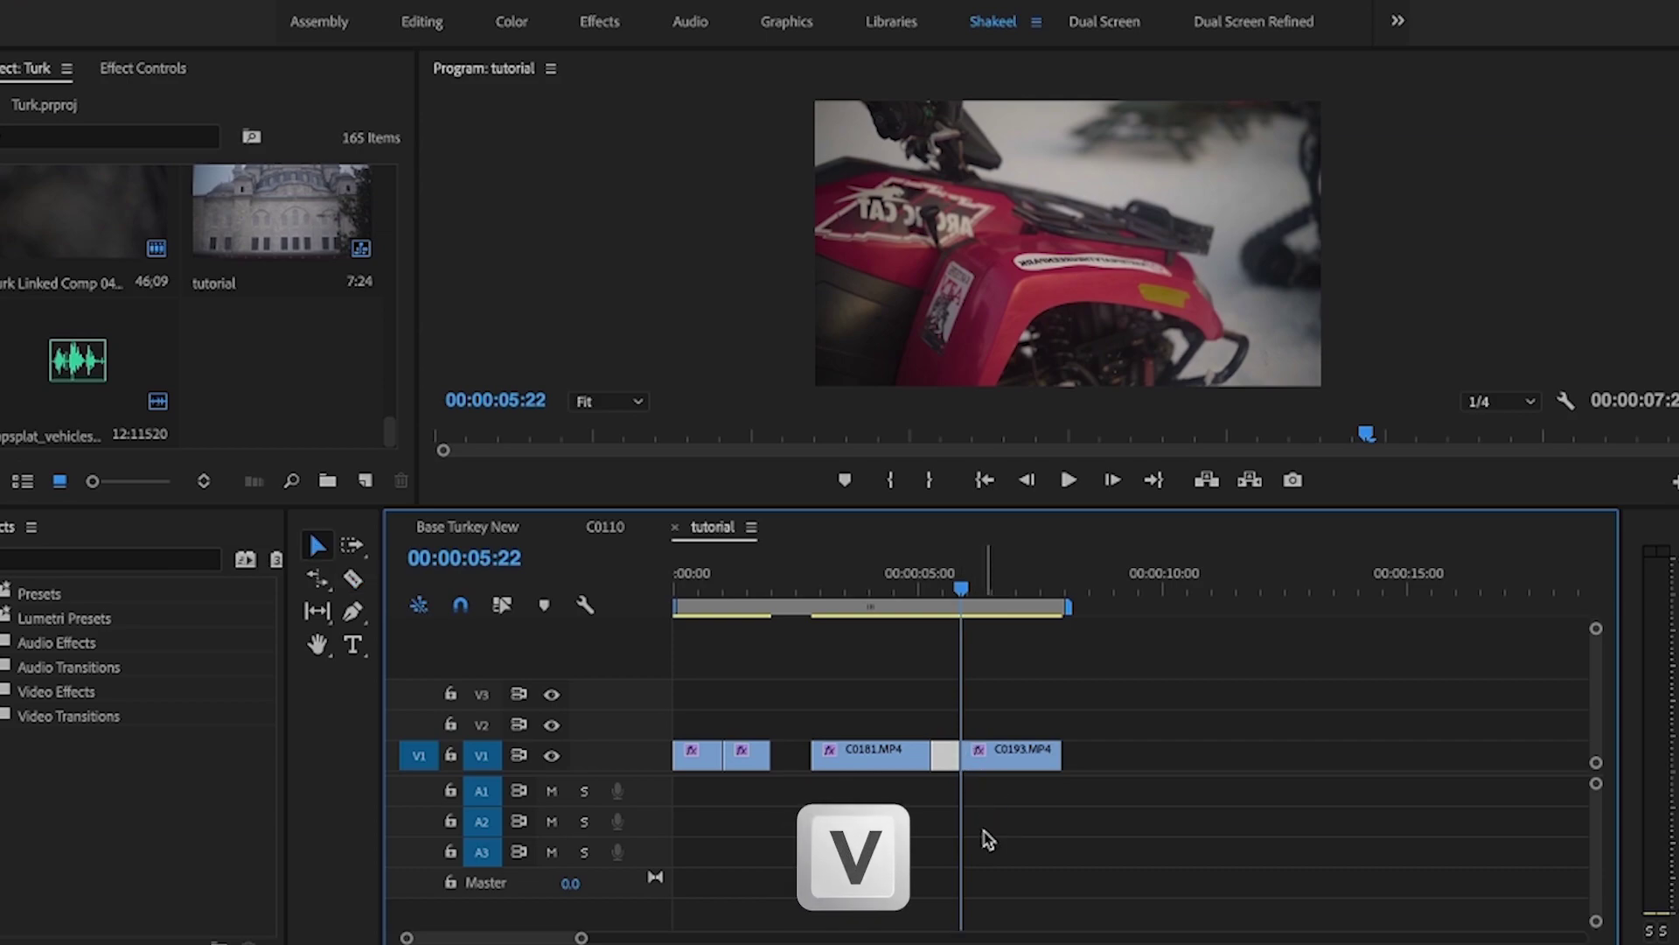
{"action": "scroll", "coordinate": [980, 826], "scroll_direction": "up", "scroll_amount": 5}
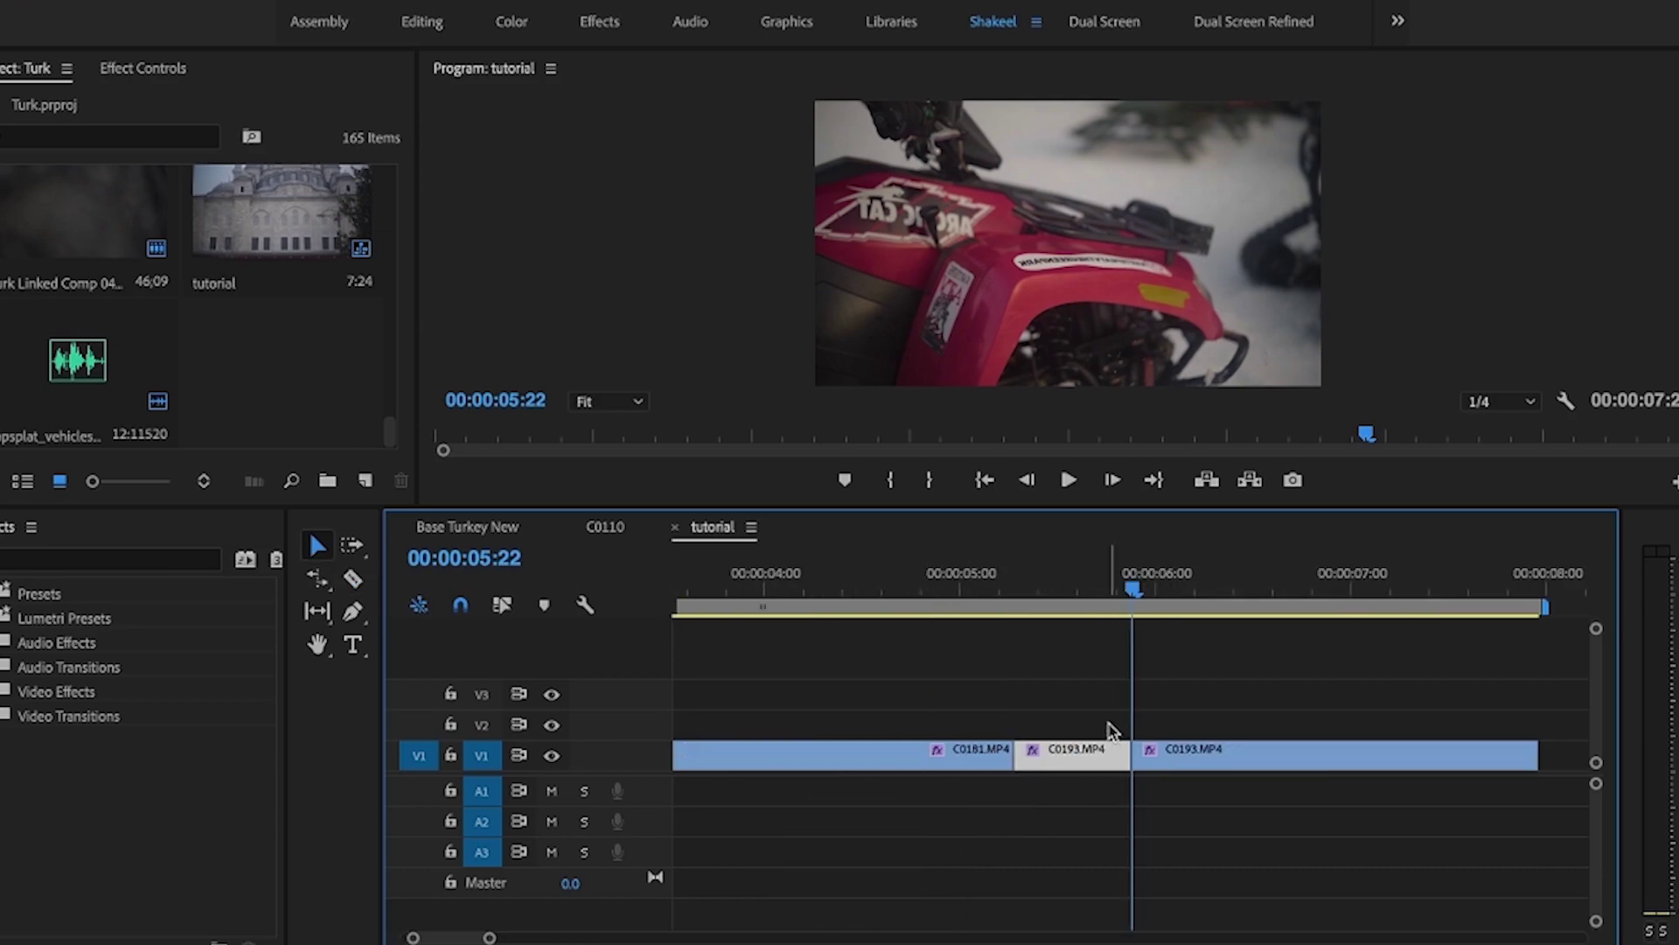
Roll the C0193 cut earlier to shorten the middle piece and ripple-delete the V1 gap
{"action": "key", "text": "r"}
{"action": "left_click_drag", "start_coordinate": [1128, 748], "coordinate": [1064, 750]}
{"action": "left_click_drag", "start_coordinate": [1047, 750], "coordinate": [1052, 750]}
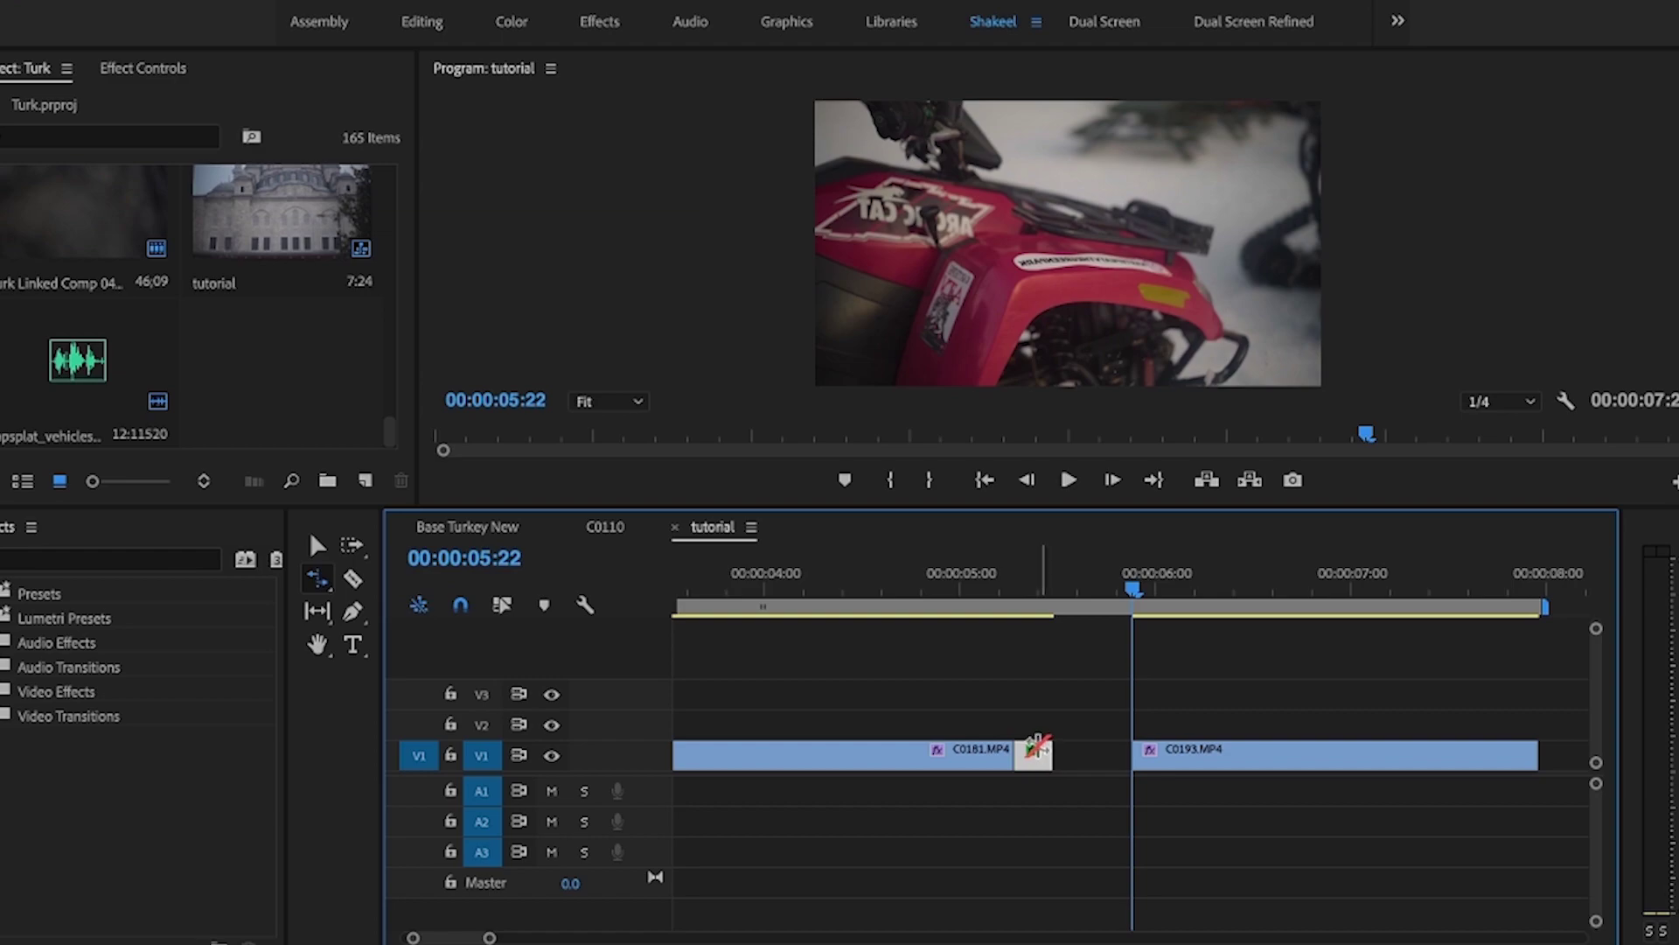
{"action": "key", "text": "v"}
{"action": "right_click", "coordinate": [1098, 757]}
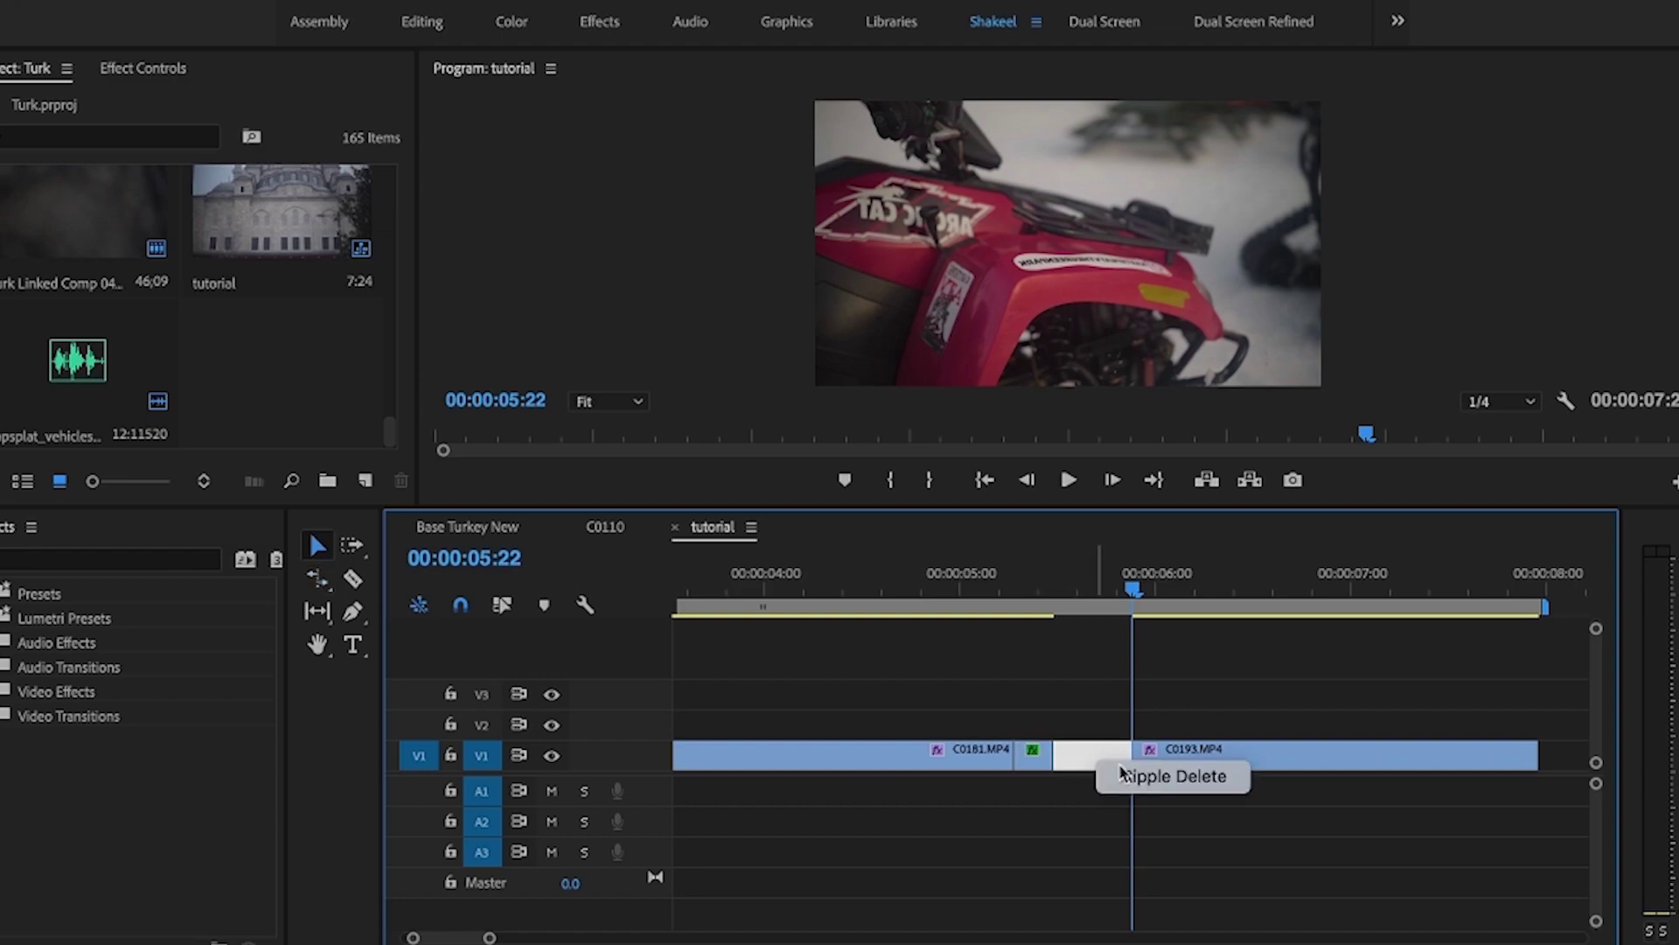
{"action": "left_click", "coordinate": [1124, 777]}
Zoom out and play back the edited sequence, now 7:14 long
{"action": "key", "text": "minus"}
{"action": "left_click_drag", "start_coordinate": [1086, 595], "coordinate": [838, 603]}
{"action": "key", "text": "space"}
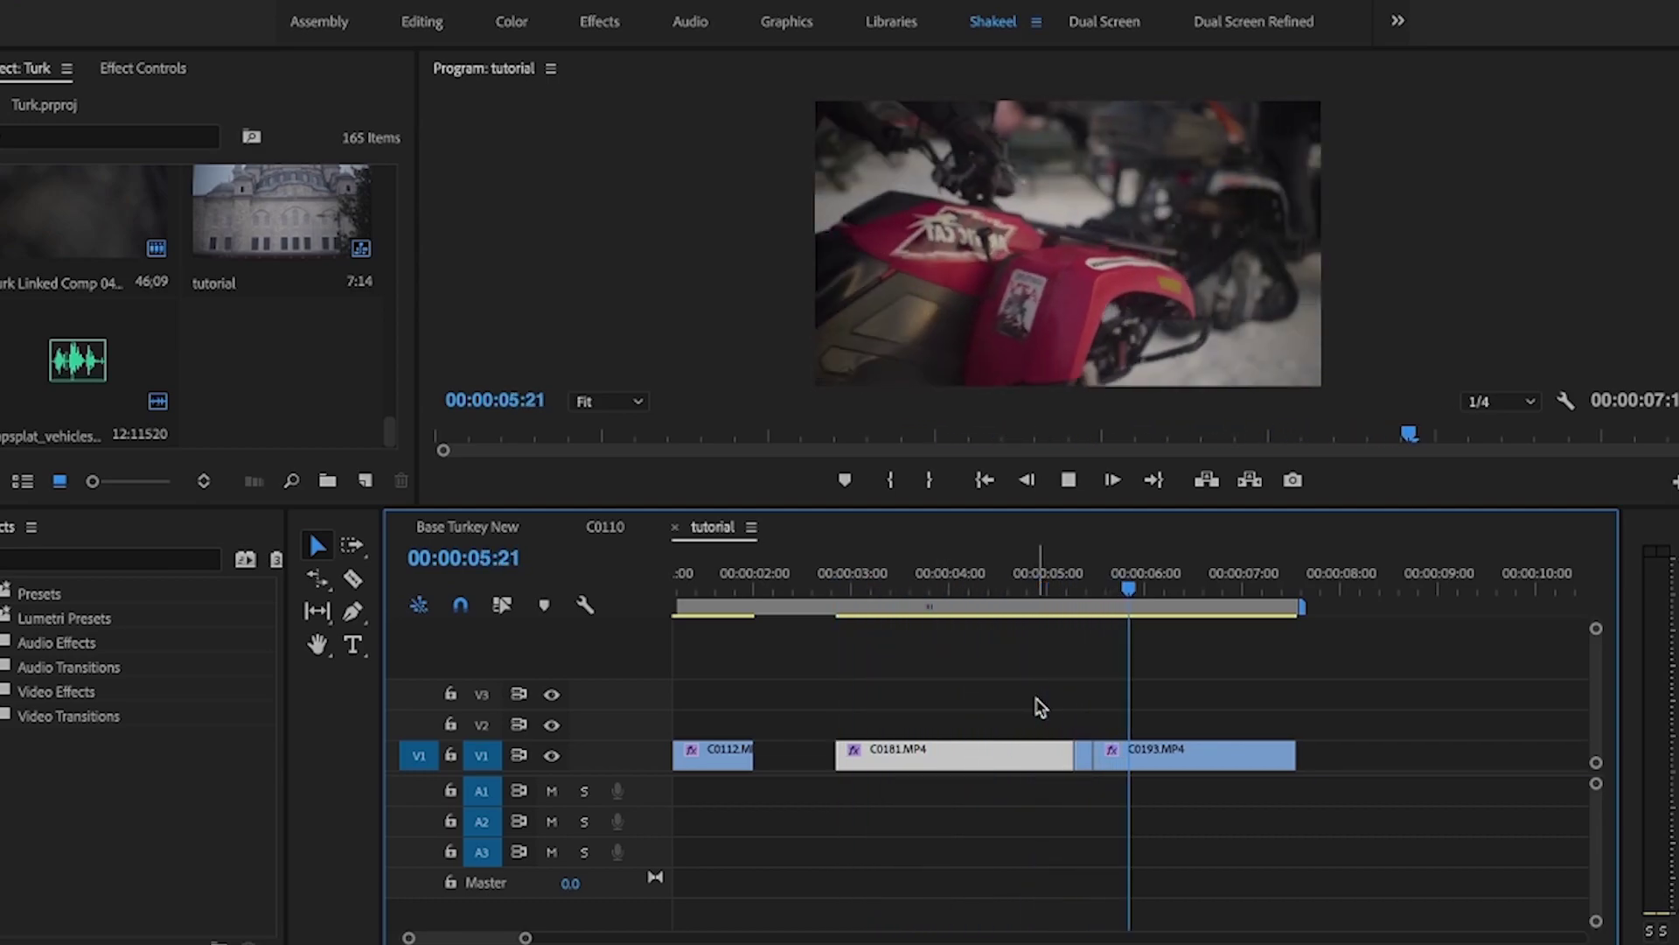
{"action": "key", "text": "space"}
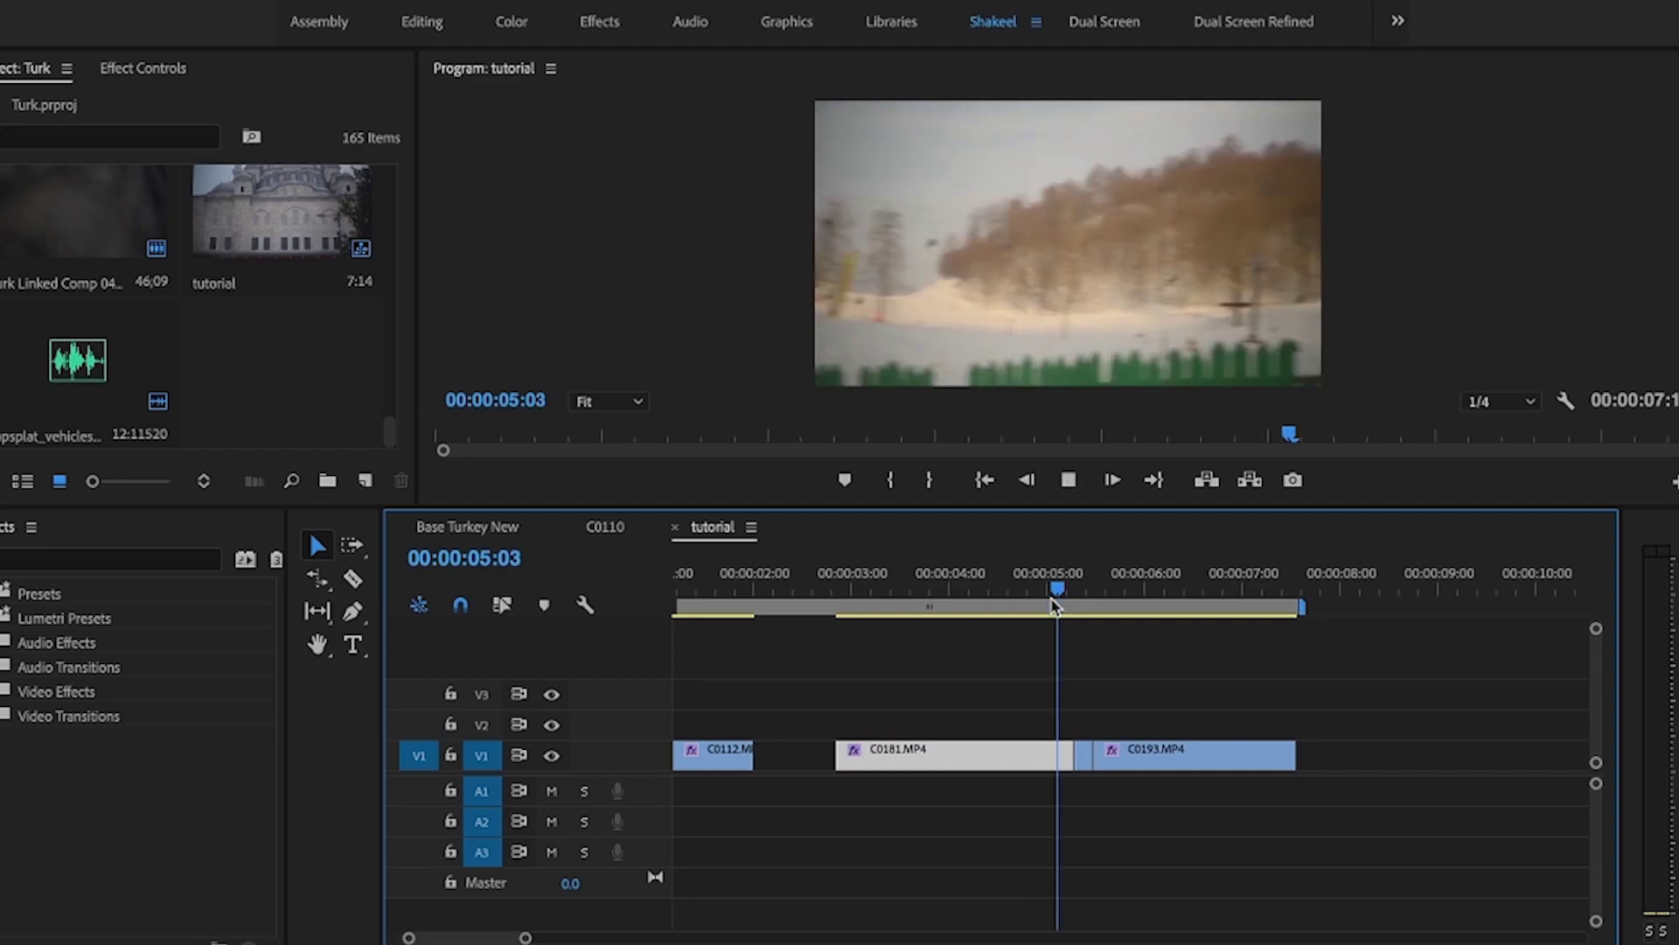
{"action": "left_click_drag", "start_coordinate": [1302, 605], "coordinate": [864, 603]}
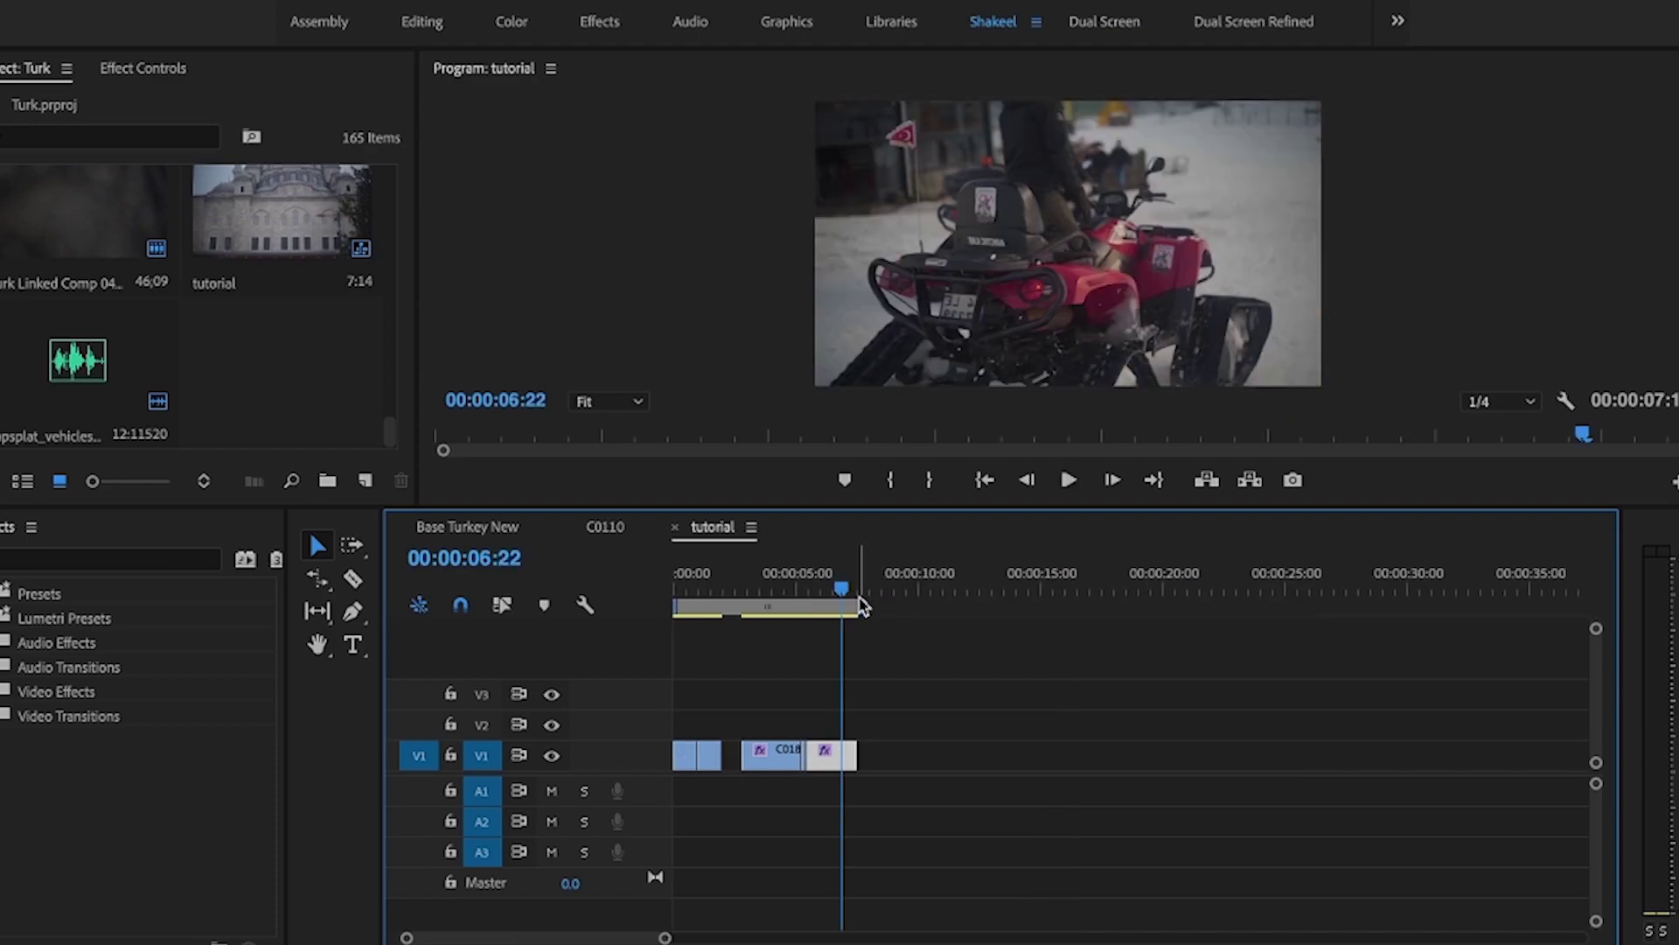
Duplicate the opening C0108 and C0112 clips from V1 onto track V2
{"action": "left_click_drag", "start_coordinate": [741, 582], "coordinate": [734, 581]}
{"action": "left_click", "coordinate": [694, 767]}
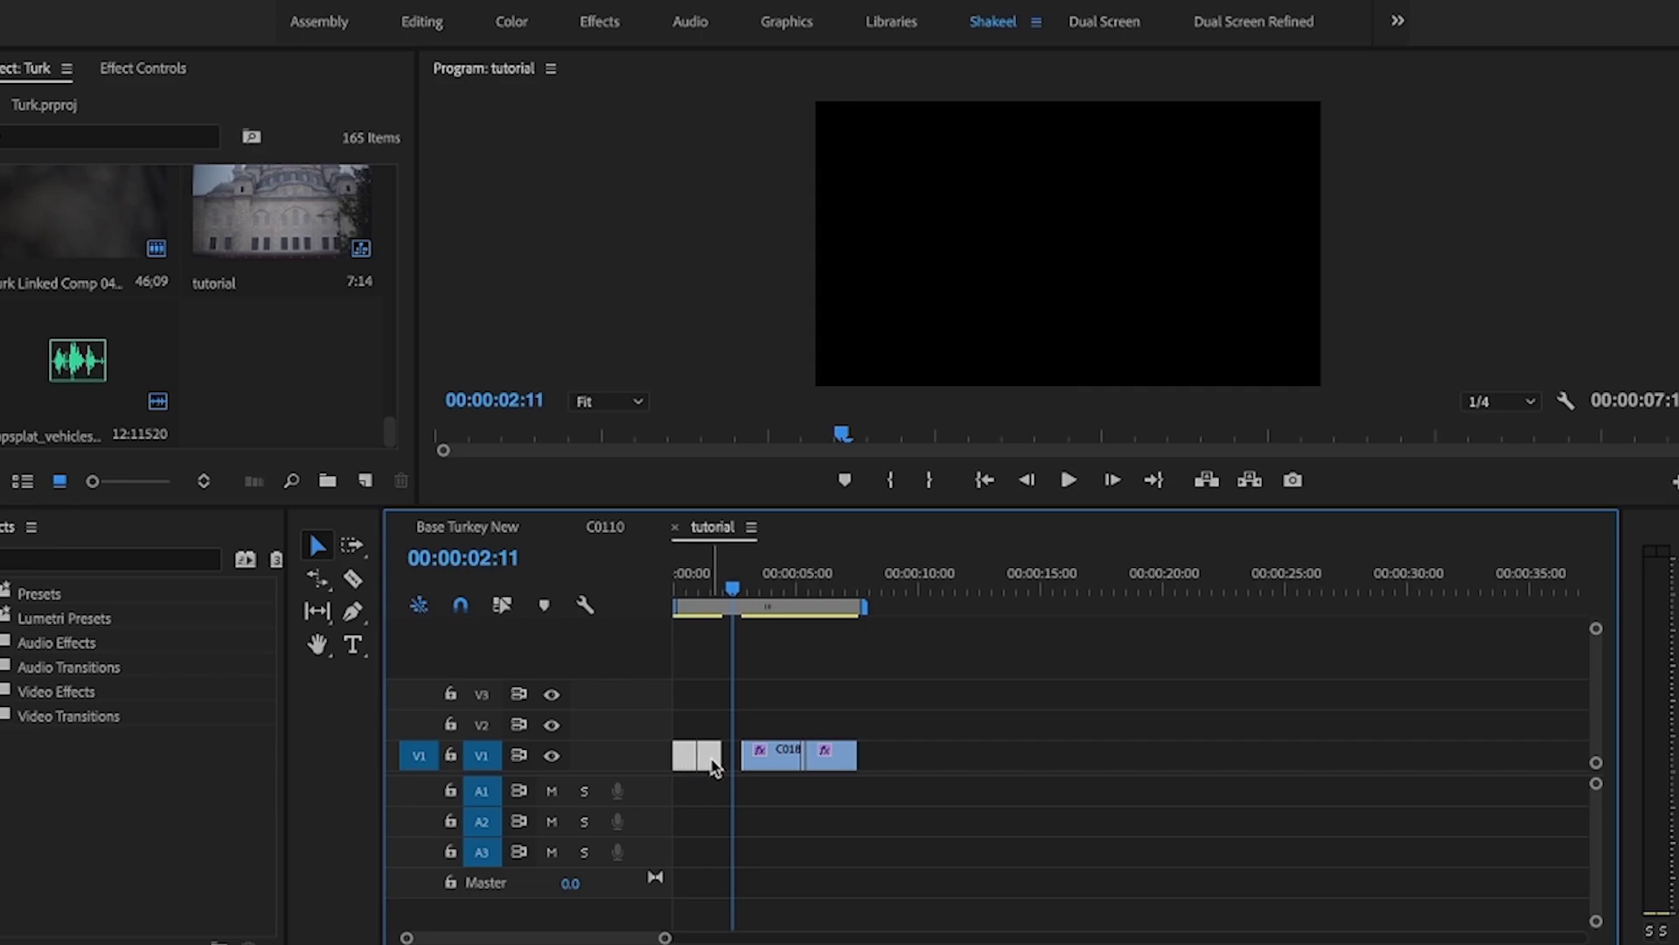
{"action": "left_click_drag", "start_coordinate": [713, 766], "coordinate": [715, 739]}
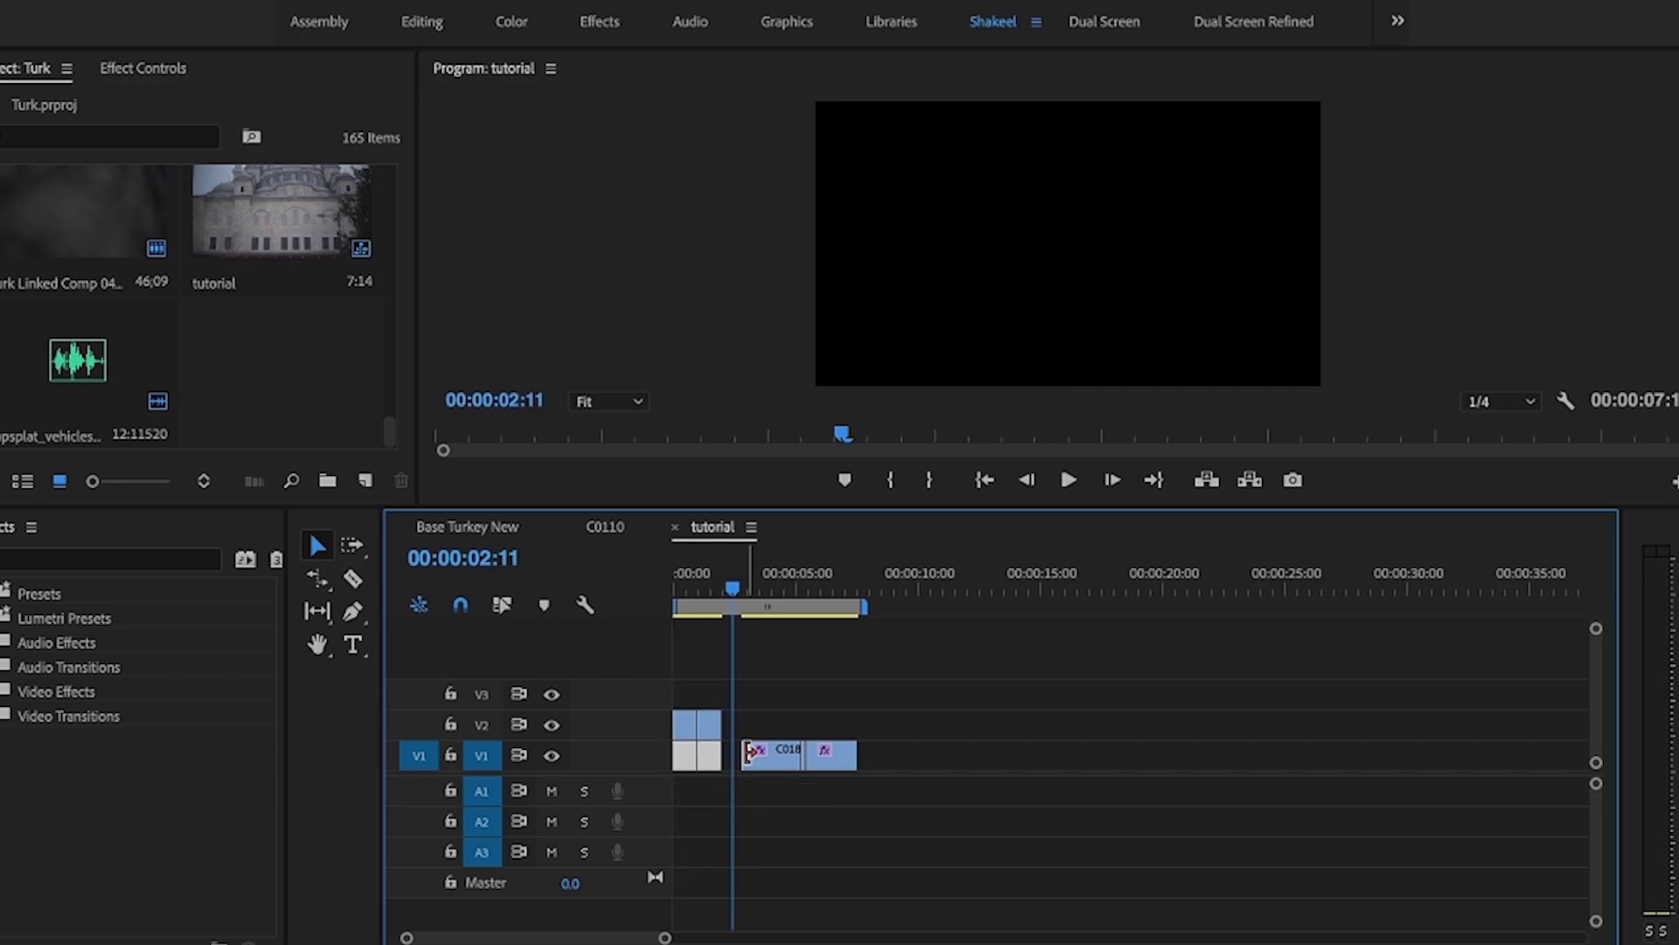
Replace the V2 copy with an After Effects composition, Turk Linked Comp 07
{"action": "left_click", "coordinate": [695, 724]}
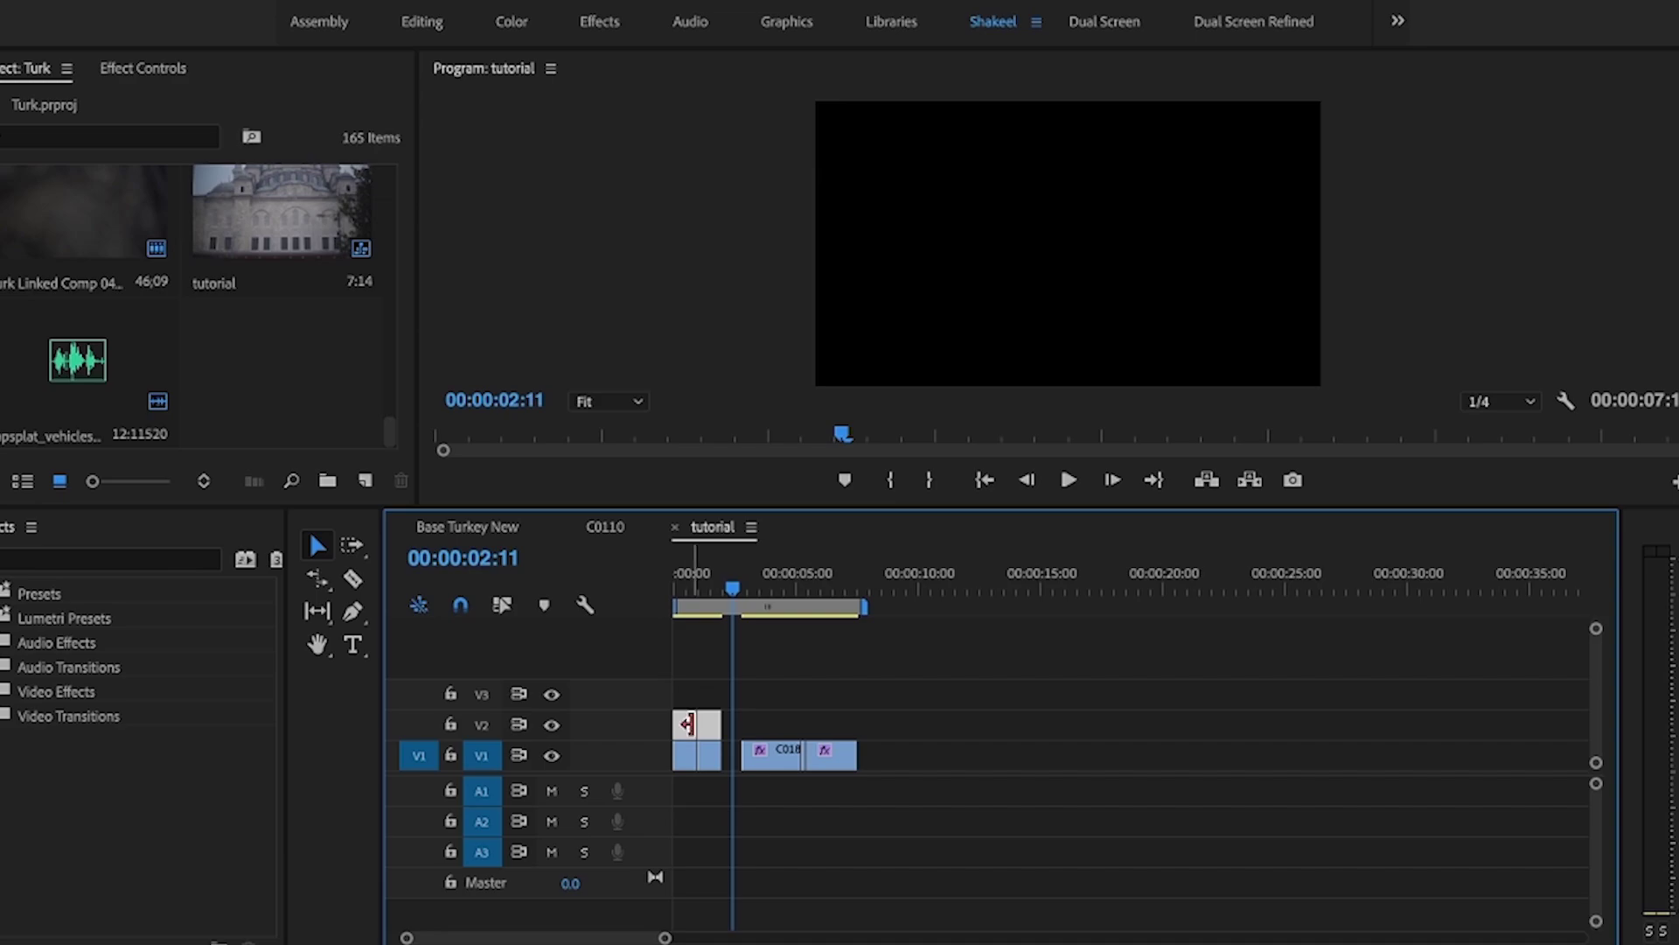
{"action": "right_click", "coordinate": [711, 724]}
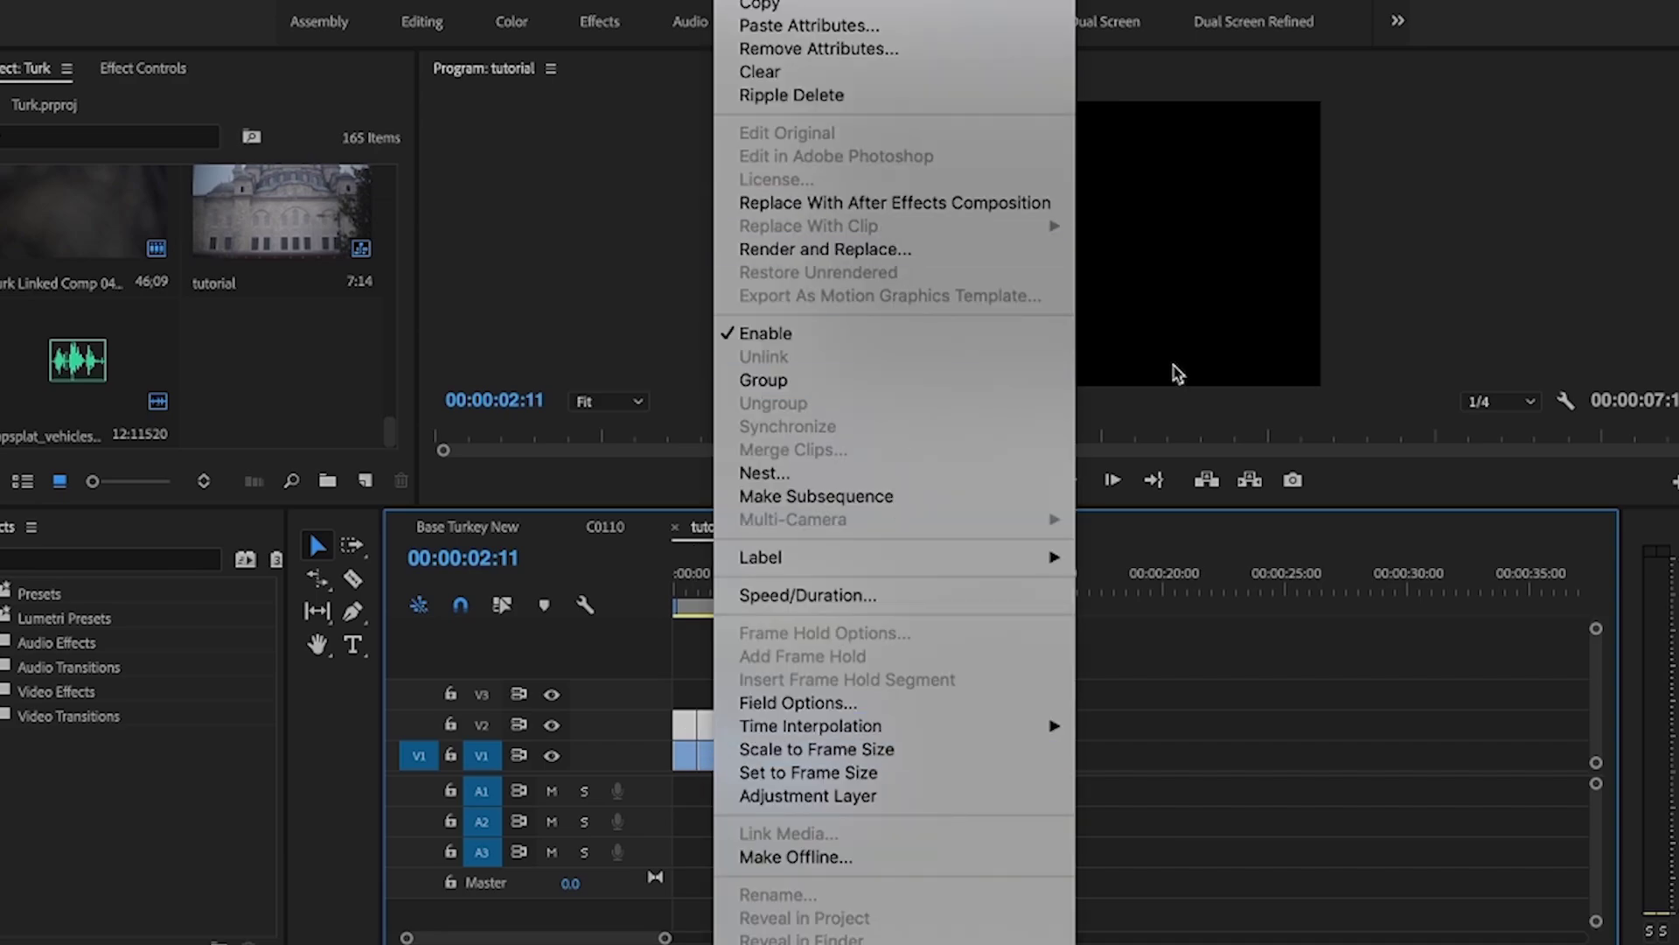
{"action": "left_click", "coordinate": [1297, 669]}
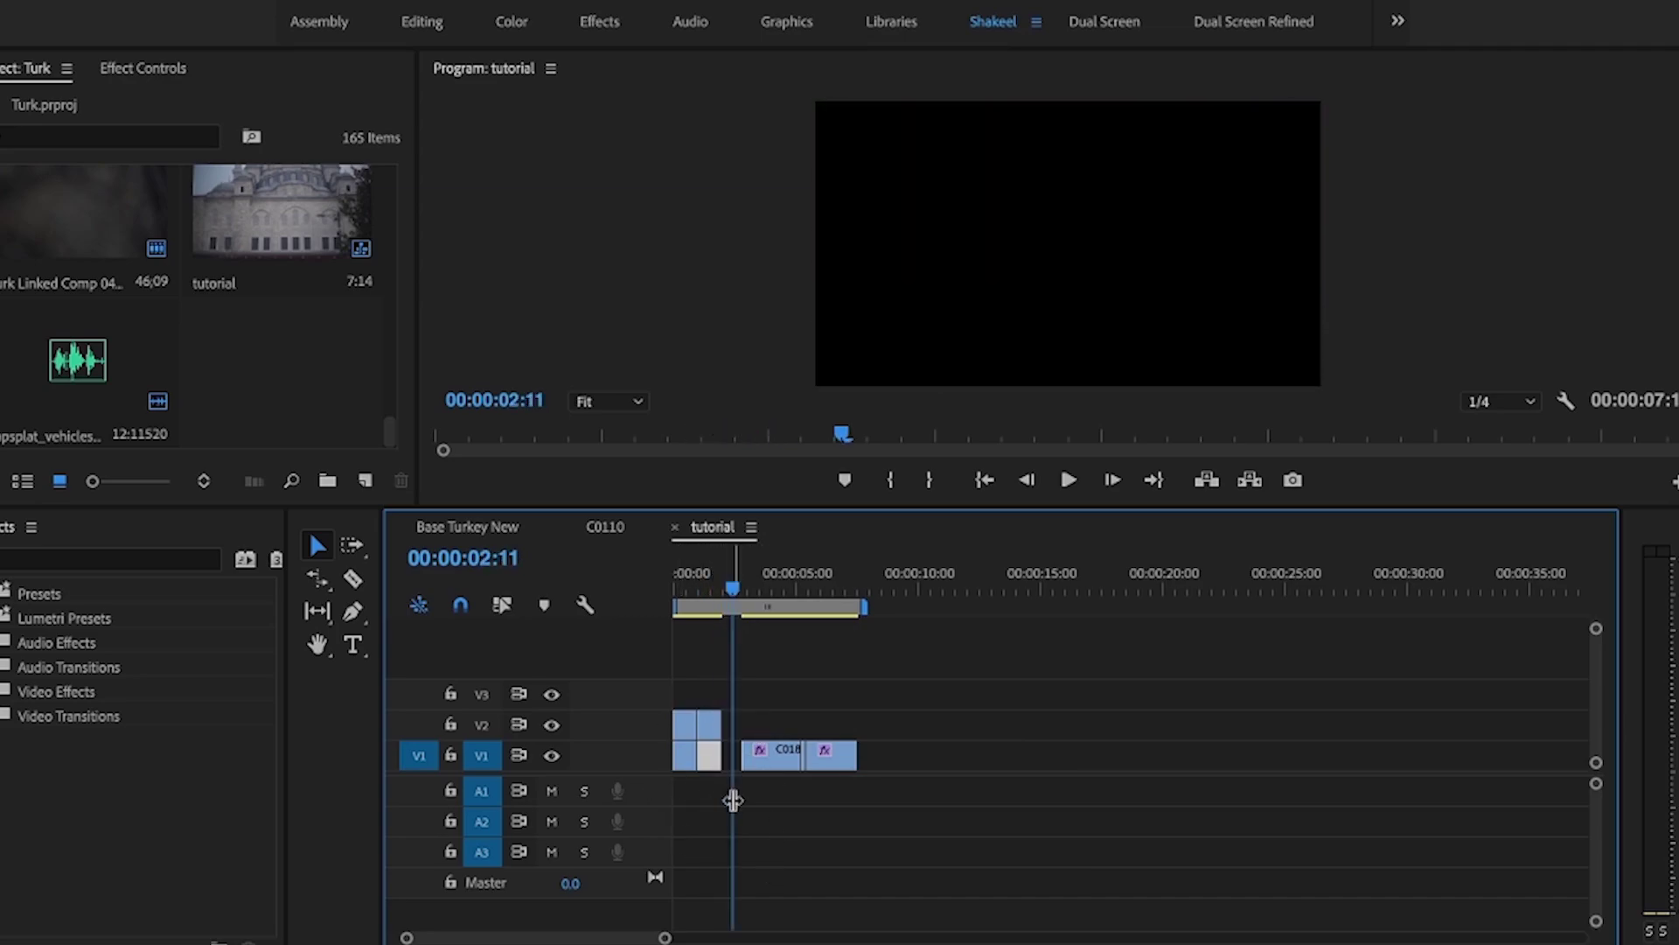
{"action": "left_click_drag", "start_coordinate": [806, 669], "coordinate": [685, 726]}
{"action": "right_click", "coordinate": [698, 725]}
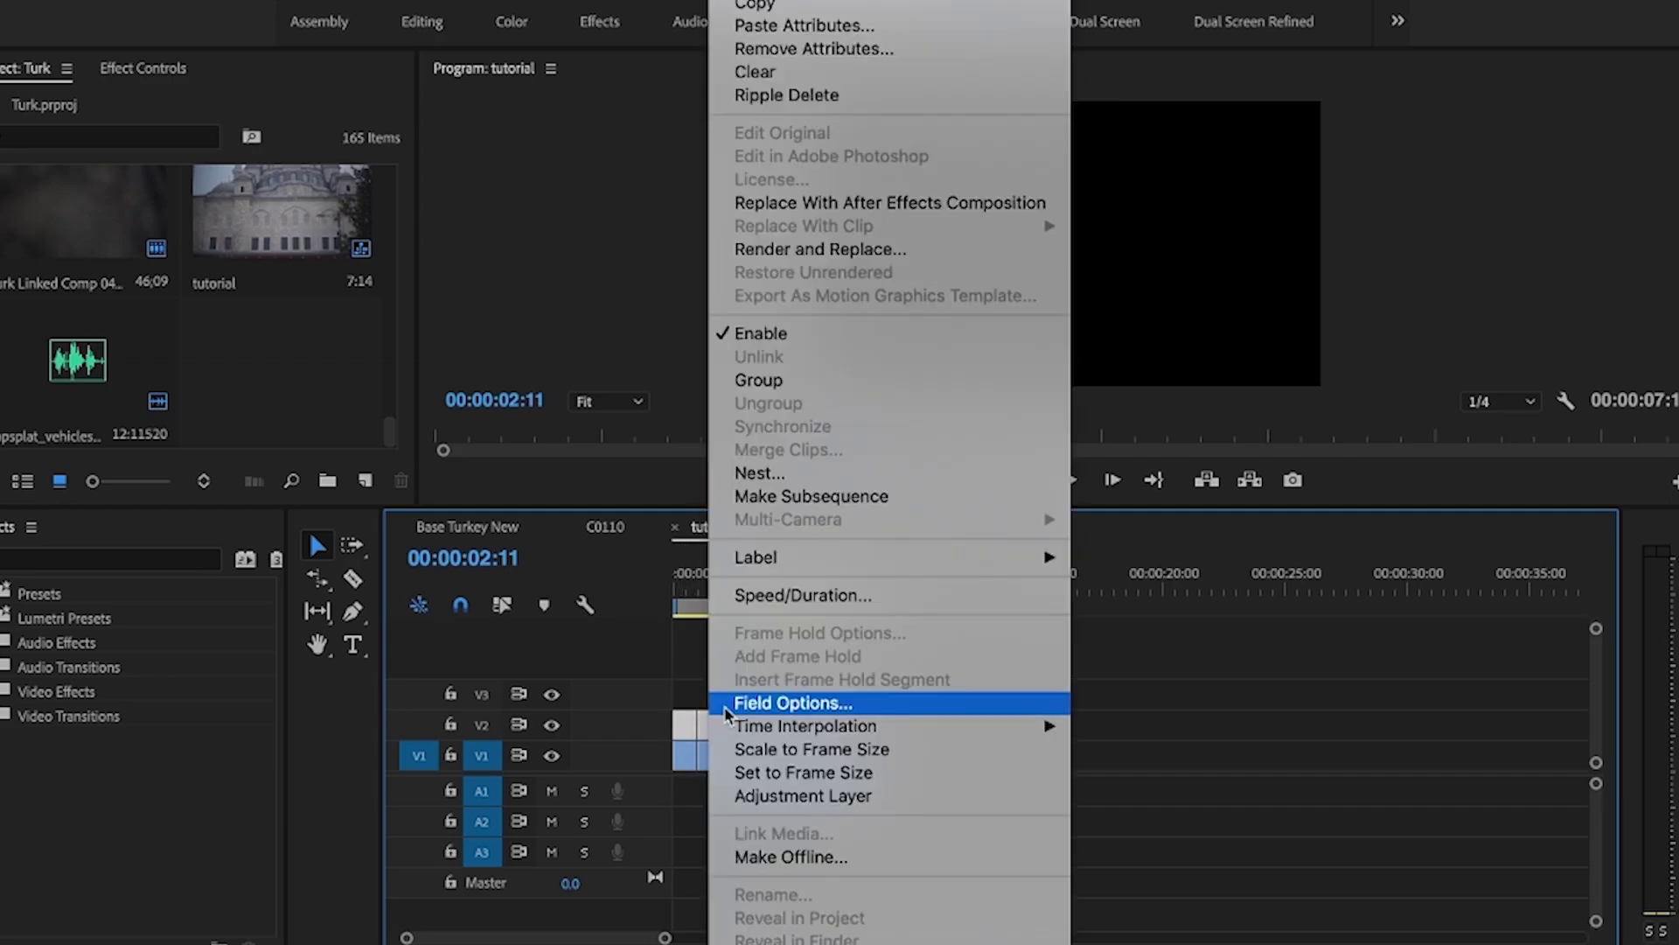
{"action": "left_click", "coordinate": [853, 203]}
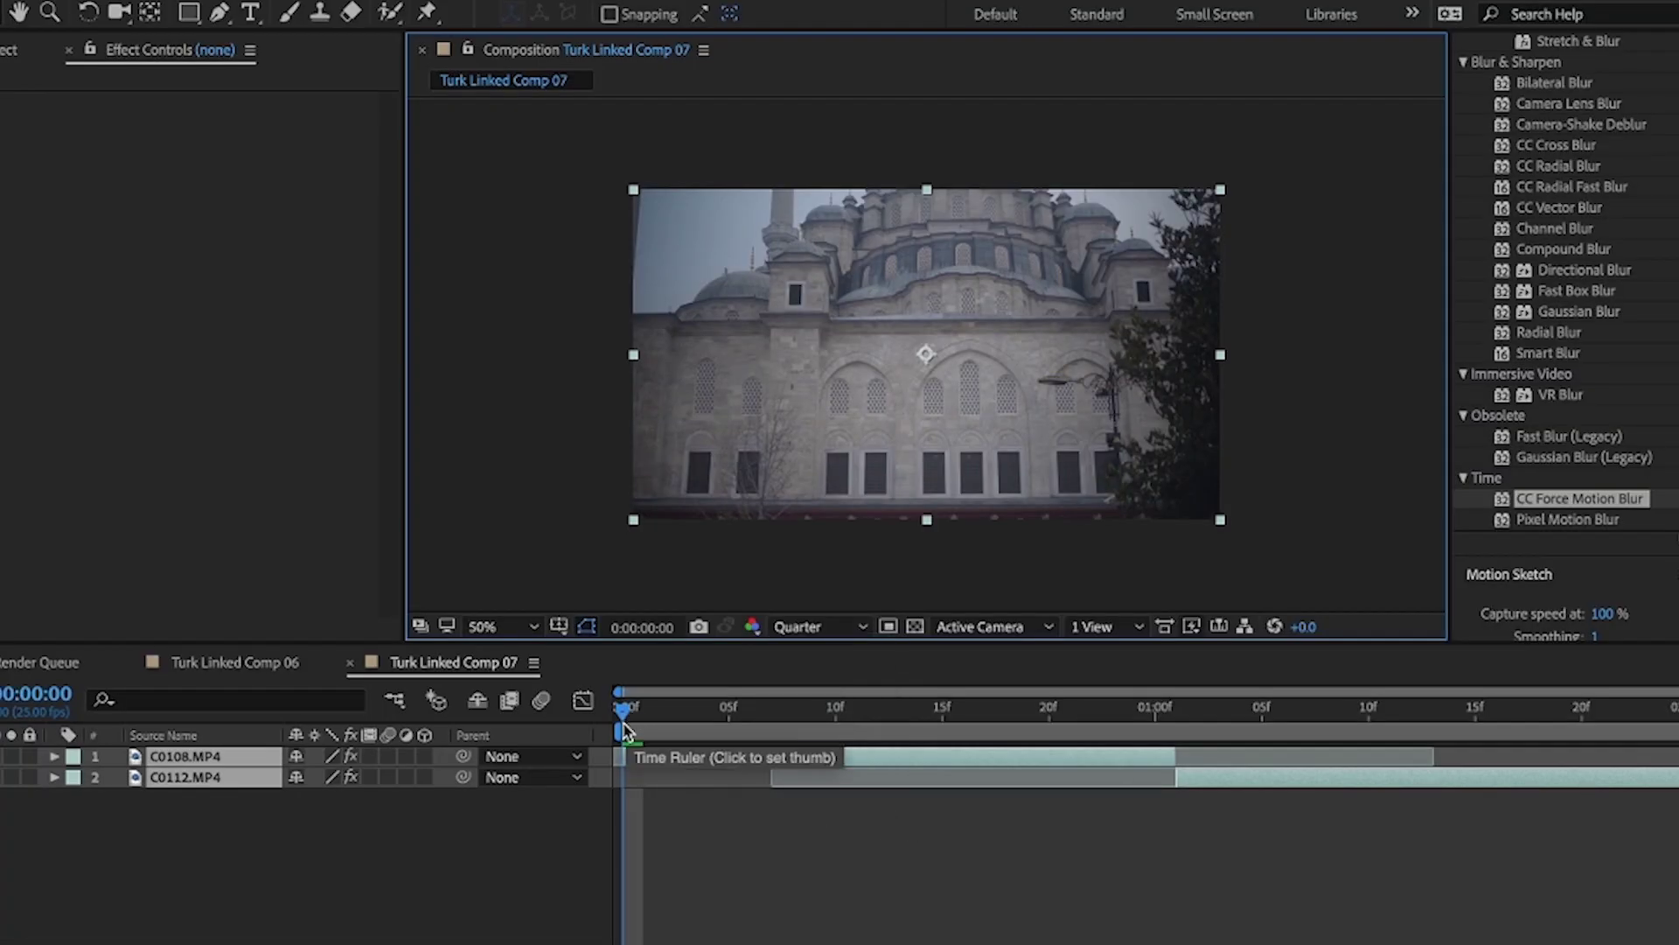
Add Adjustment Layer 2 above C0108 and C0112 near 0:00:23, then search effects for 'blur'
{"action": "left_click_drag", "start_coordinate": [626, 712], "coordinate": [1137, 682]}
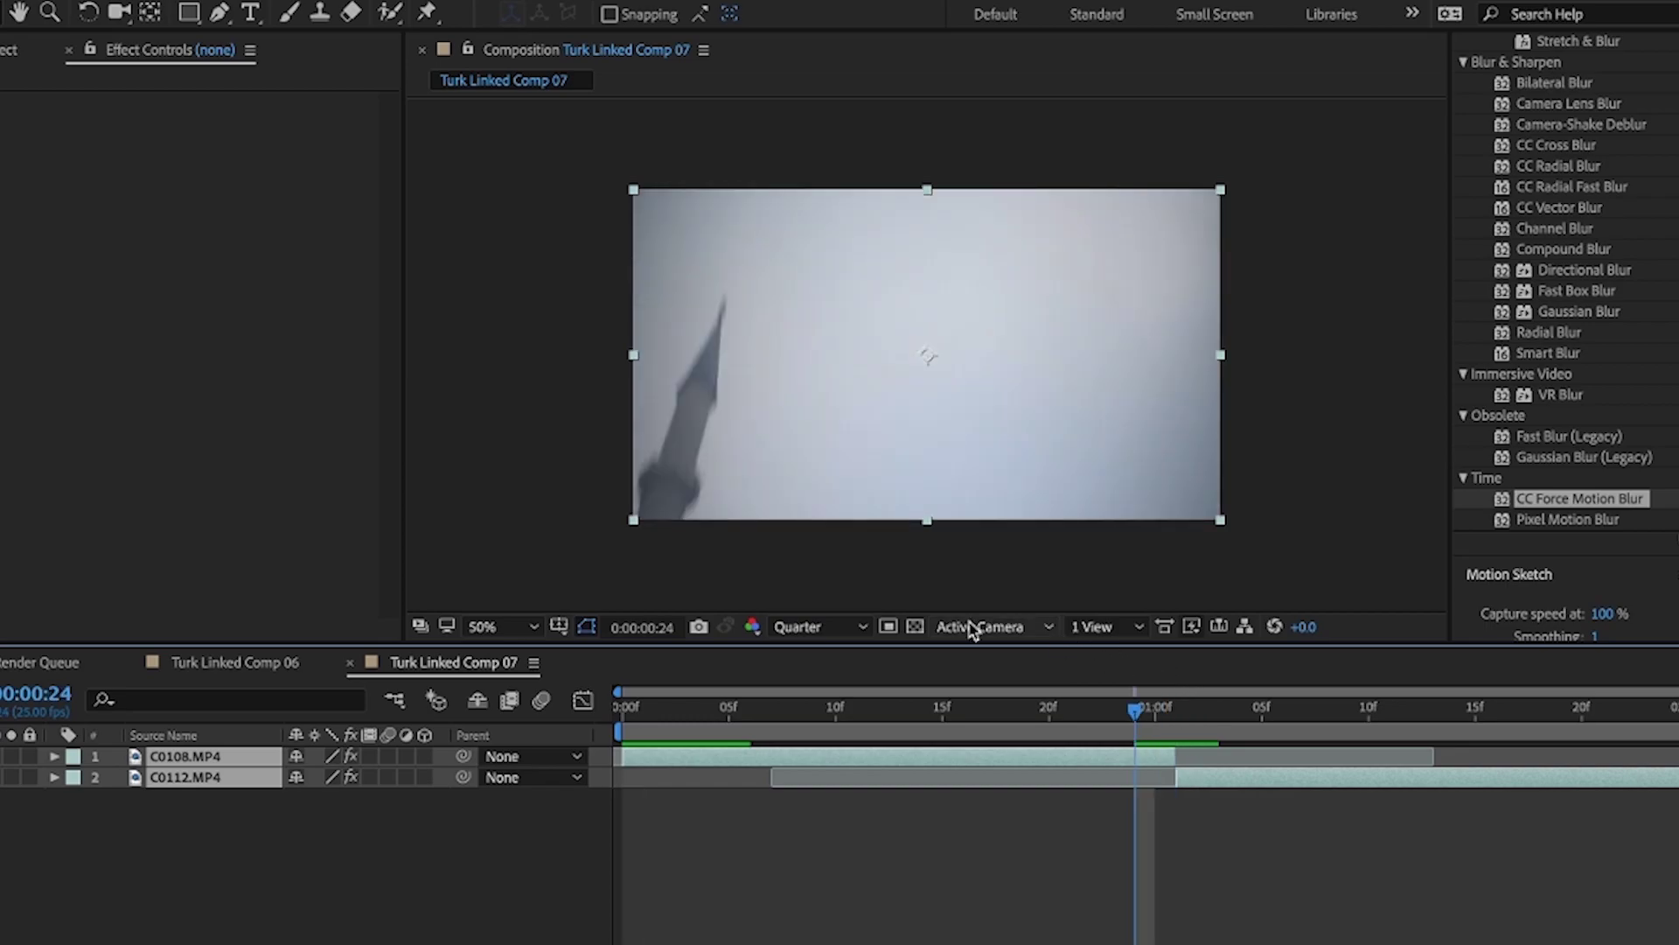
{"action": "left_click", "coordinate": [289, 891]}
{"action": "right_click", "coordinate": [319, 854]}
{"action": "mouse_move", "coordinate": [400, 731]}
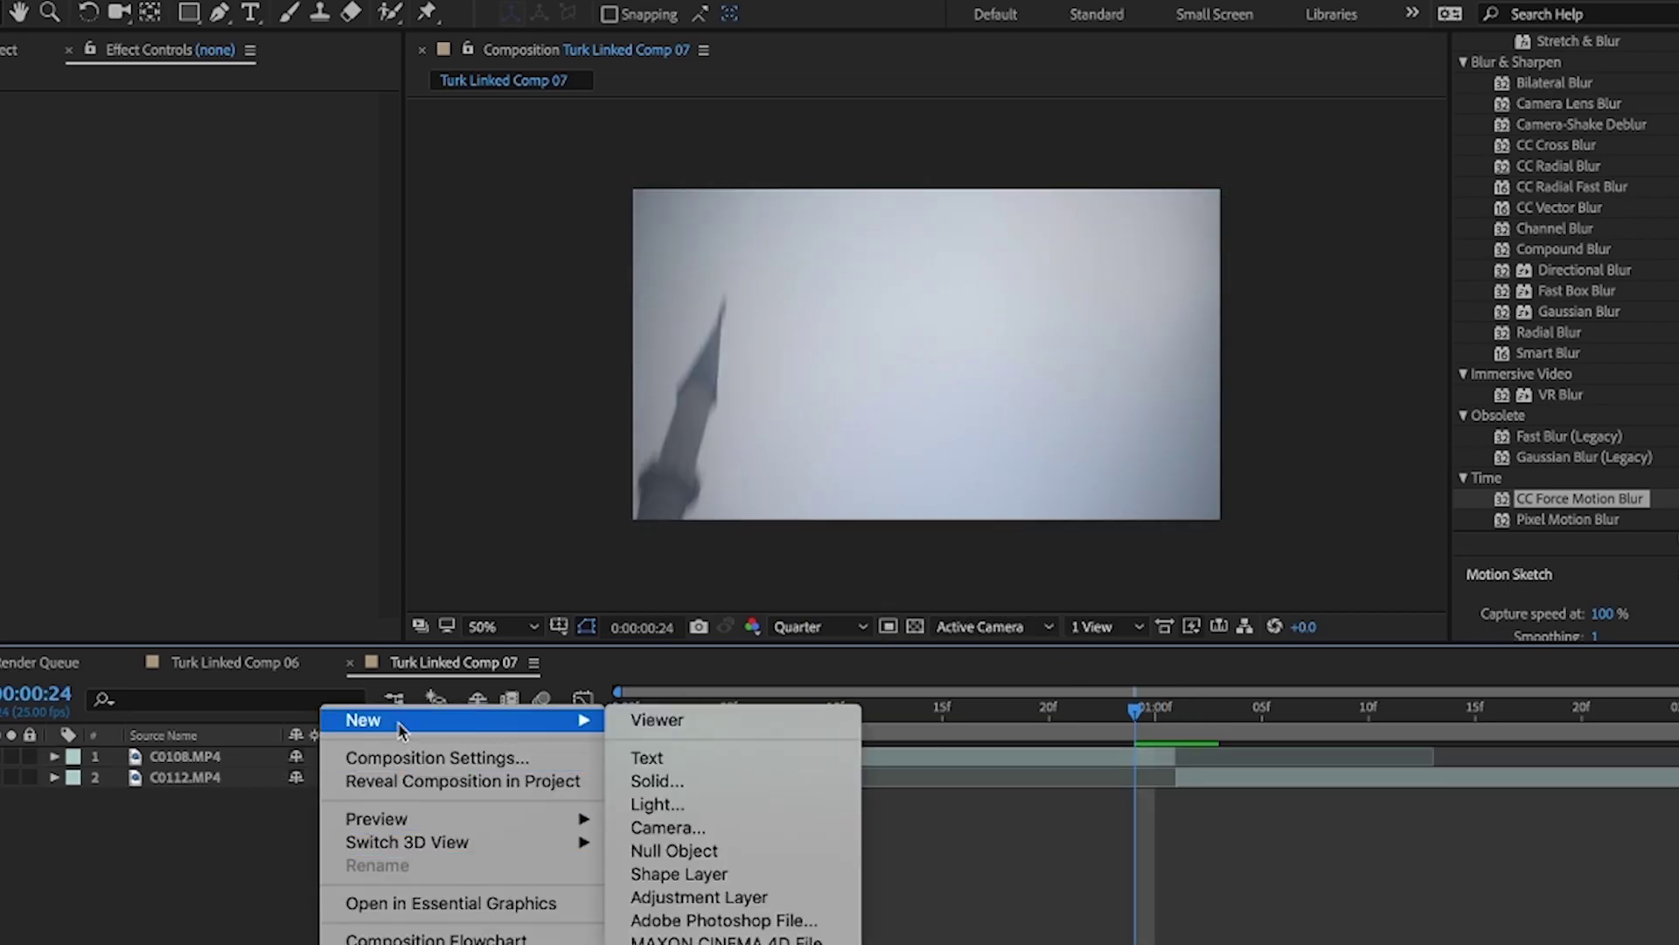
{"action": "left_click", "coordinate": [730, 898]}
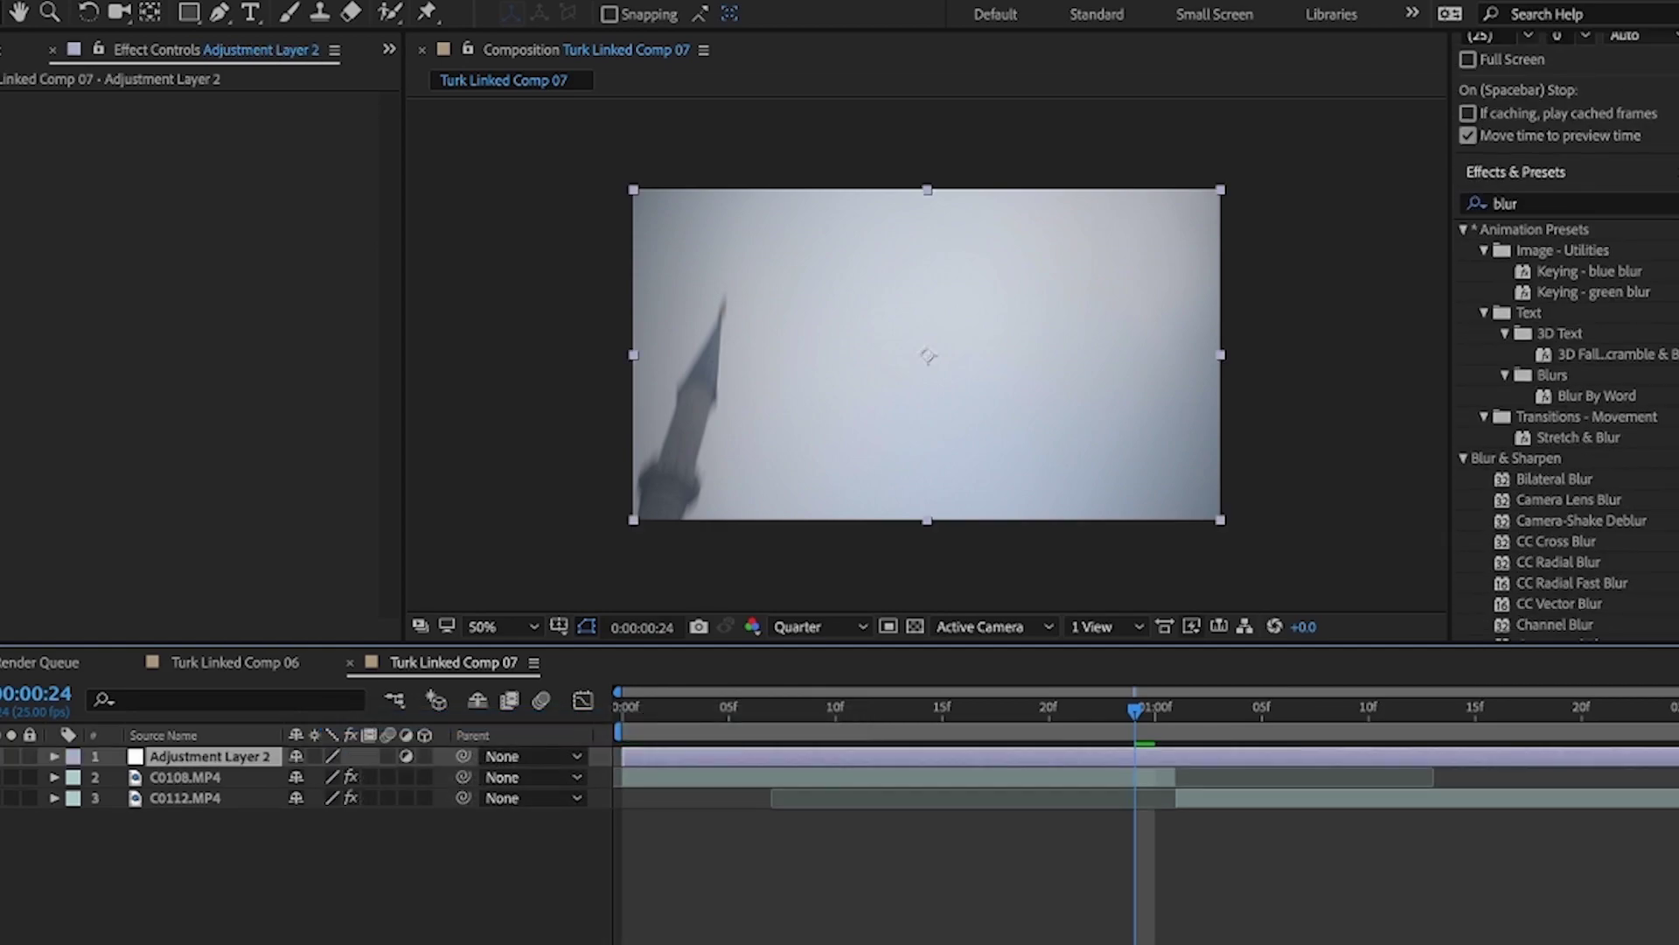
{"action": "left_click", "coordinate": [1548, 317]}
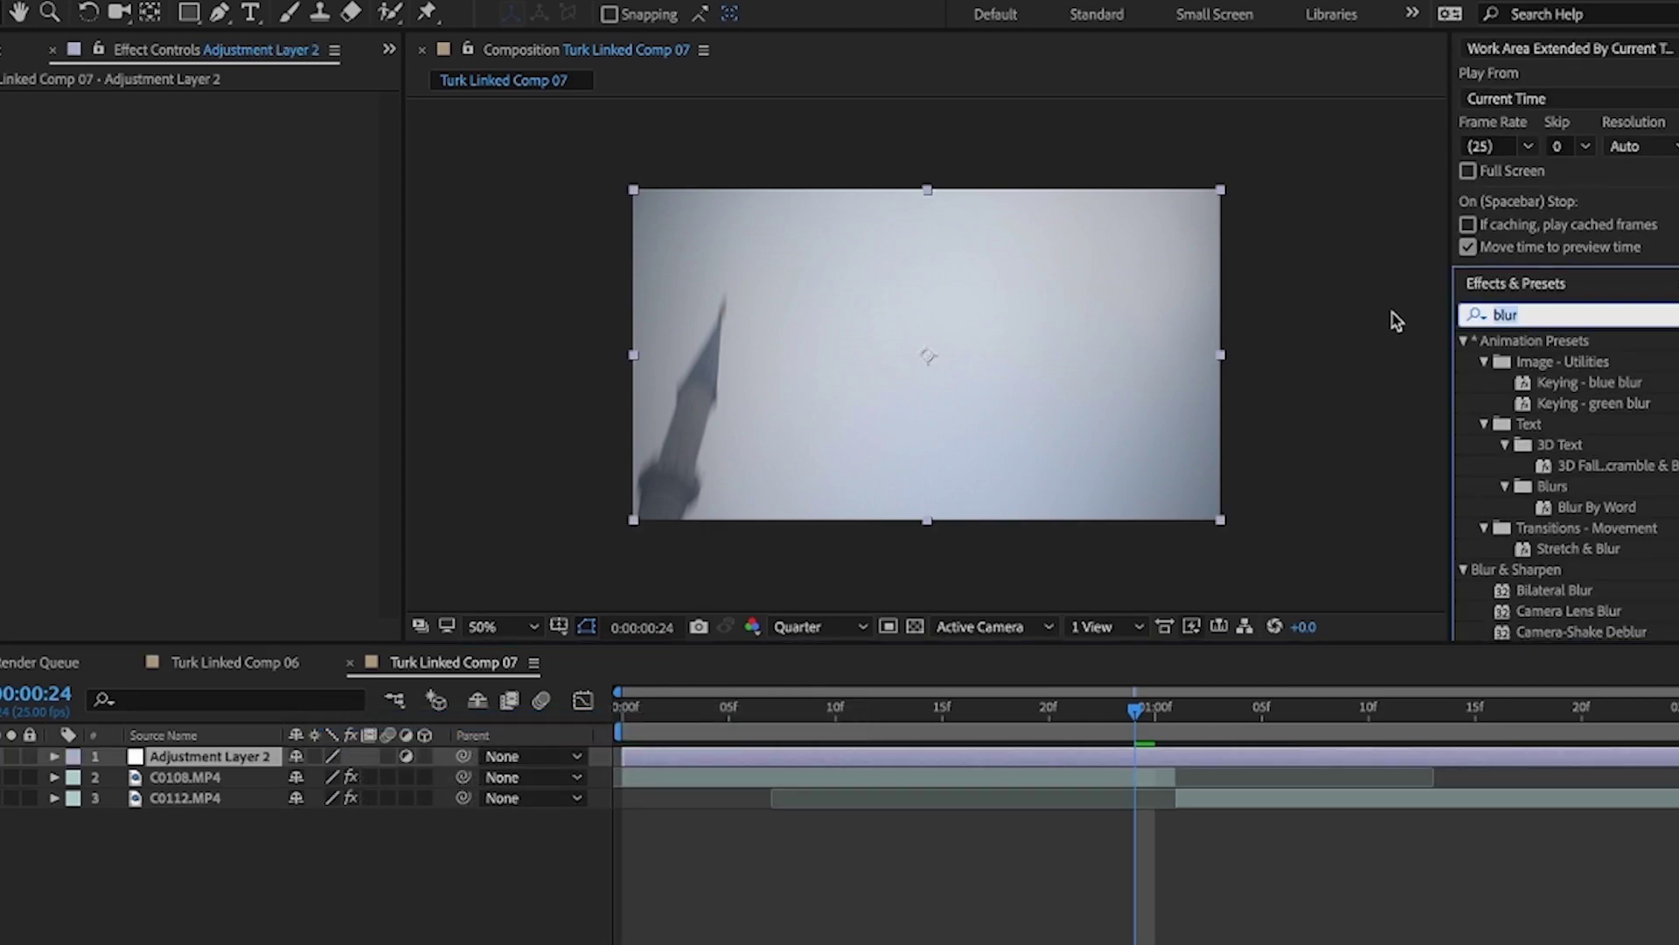
{"action": "type", "text": "blur"}
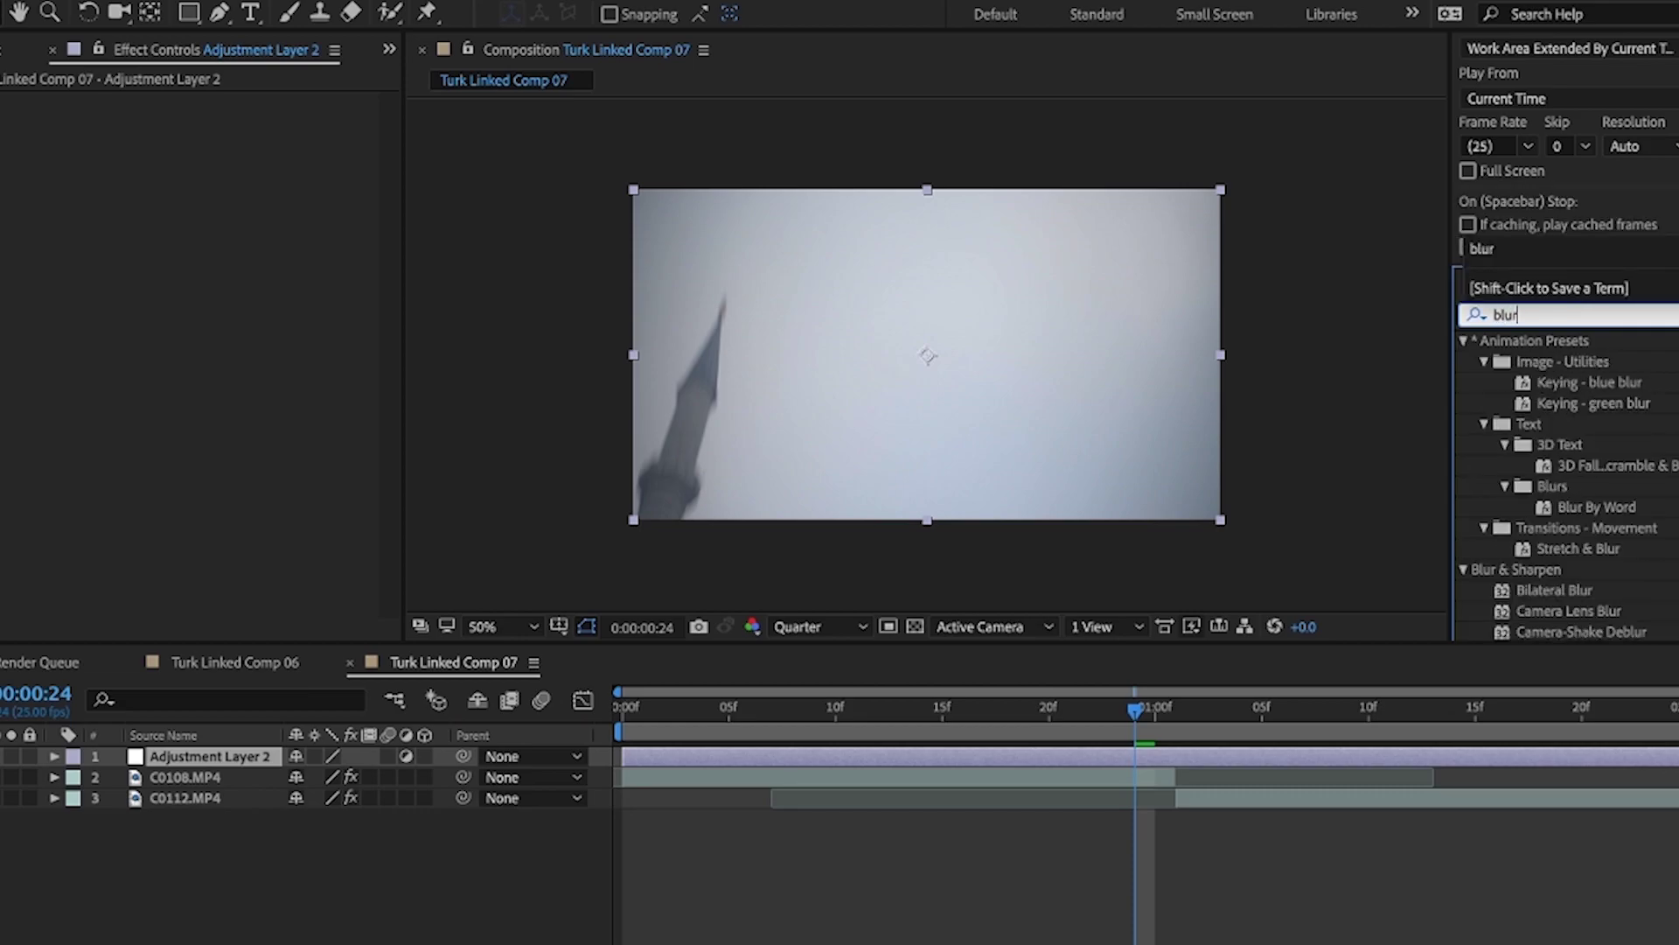
Apply CC Force Motion Blur (8 samples, 180 shutter angle) to Adjustment Layer 2, then scrub back
{"action": "left_click", "coordinate": [1580, 634]}
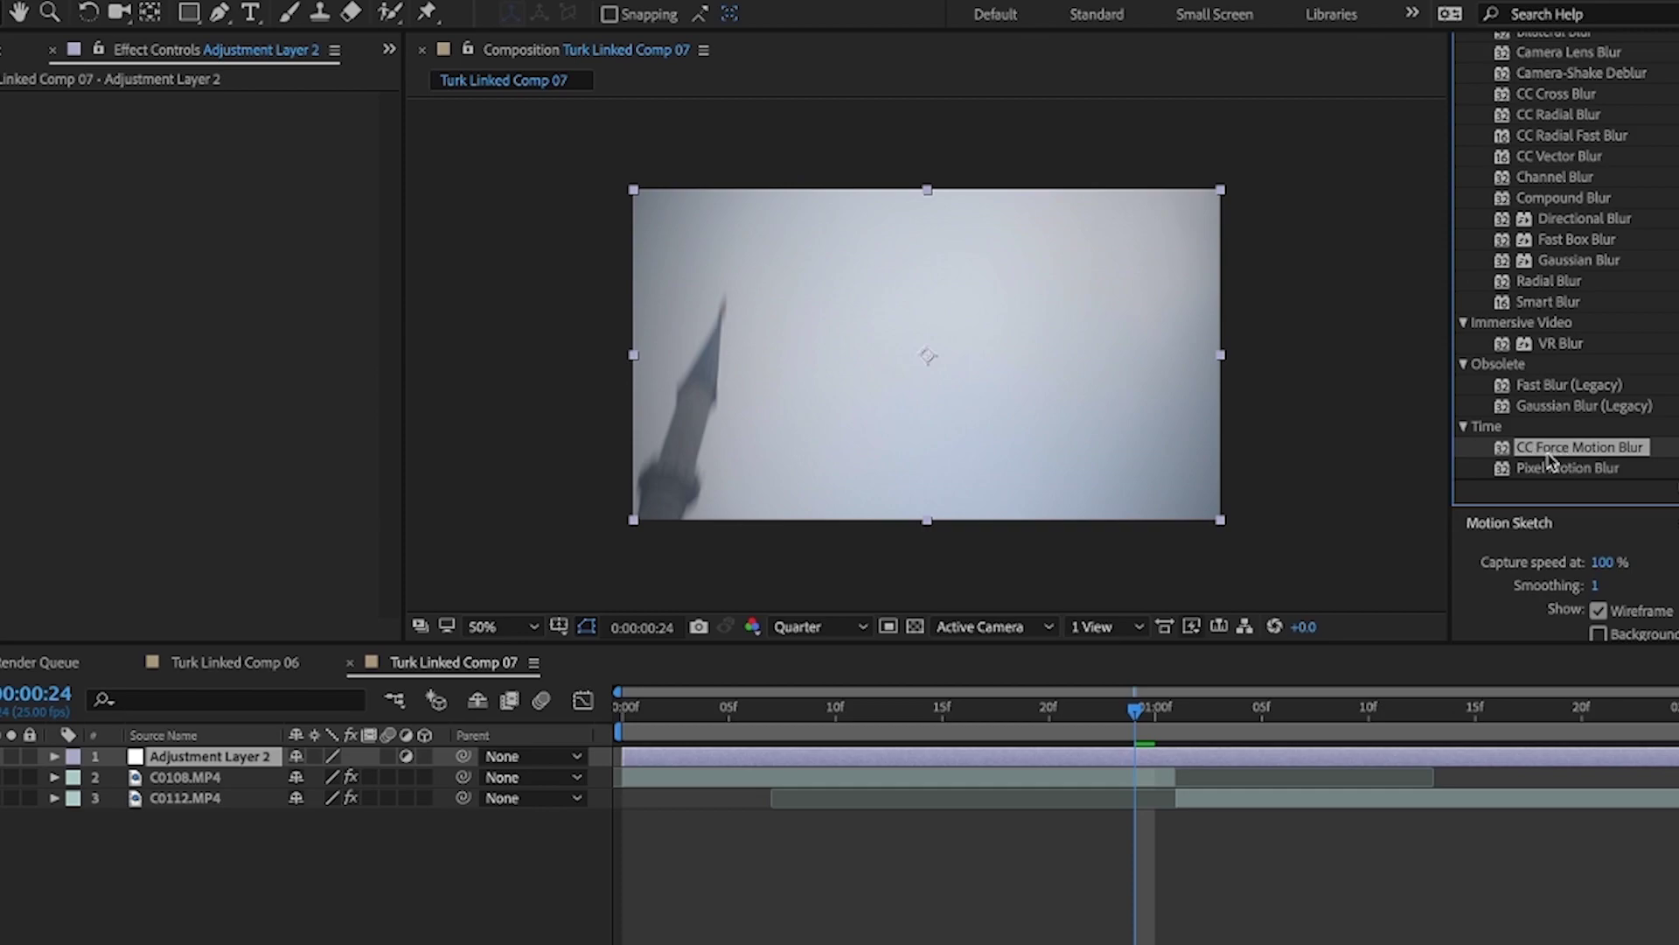
{"action": "left_click_drag", "start_coordinate": [1504, 454], "coordinate": [250, 761]}
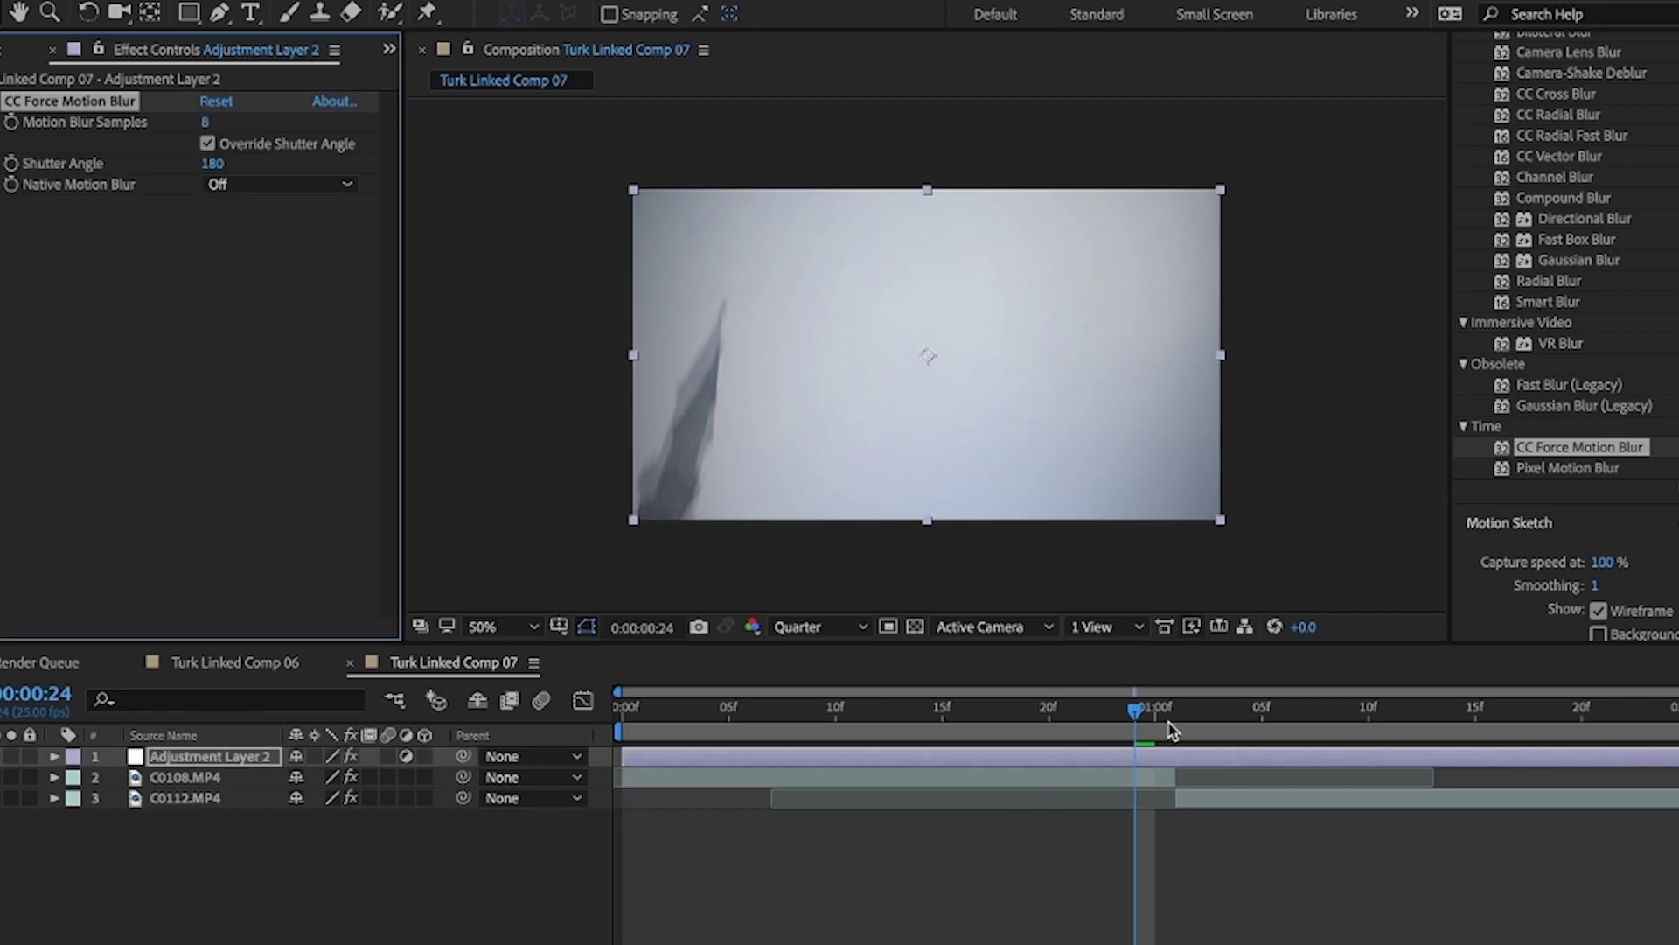
{"action": "left_click_drag", "start_coordinate": [1137, 711], "coordinate": [1369, 705]}
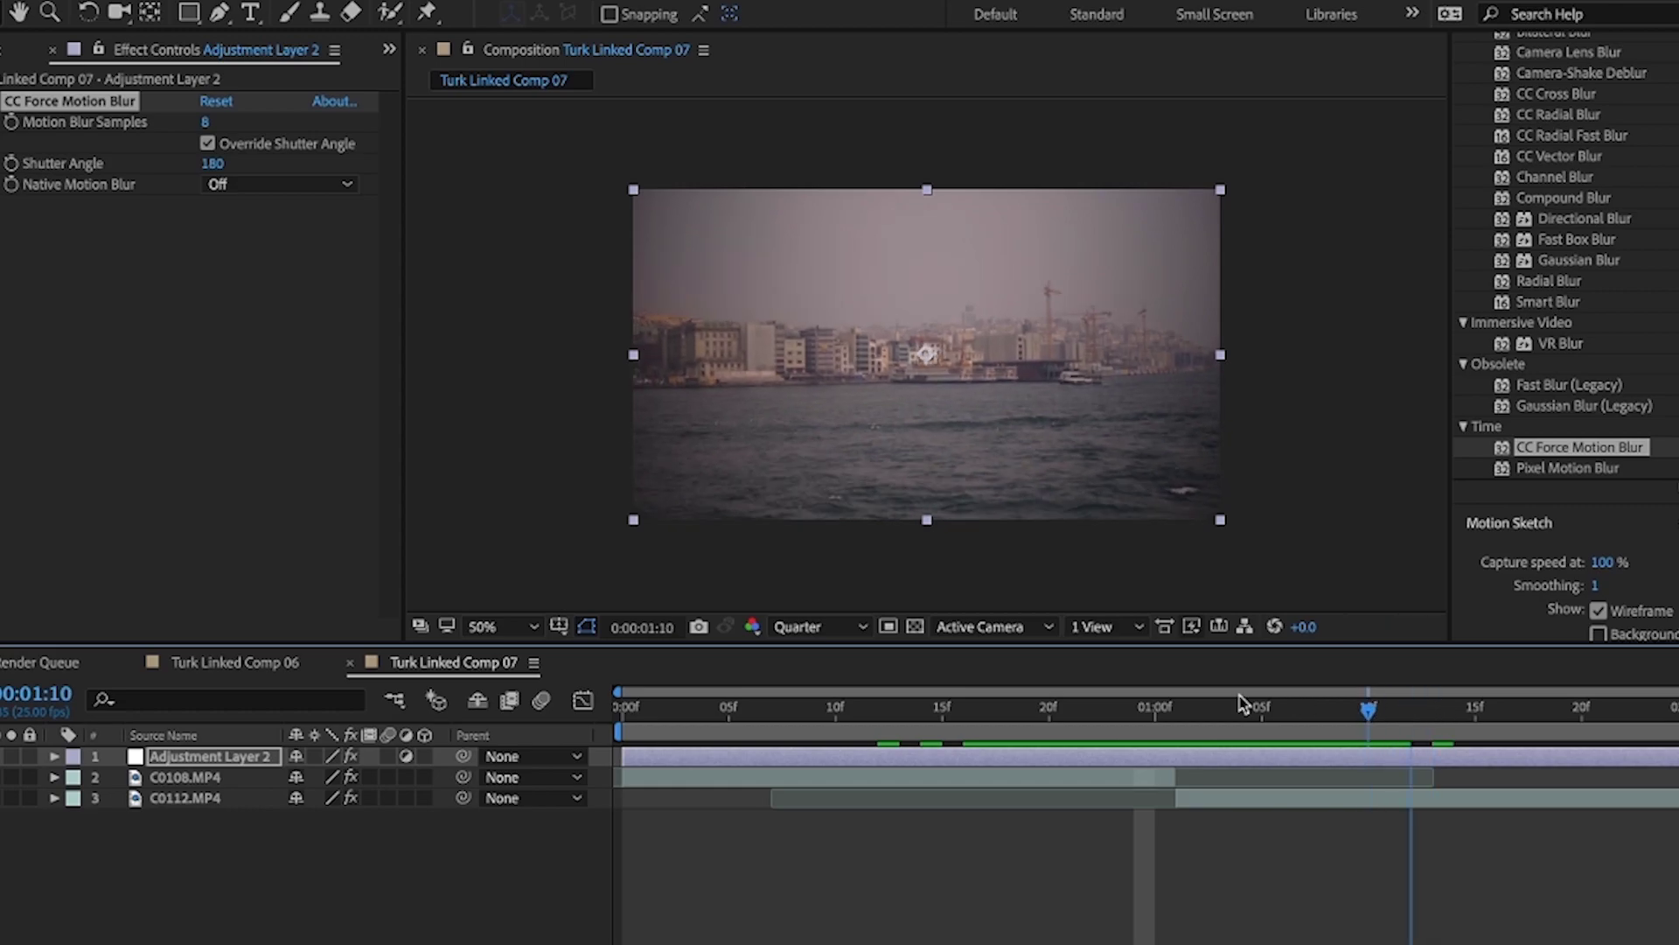
{"action": "key", "text": "space"}
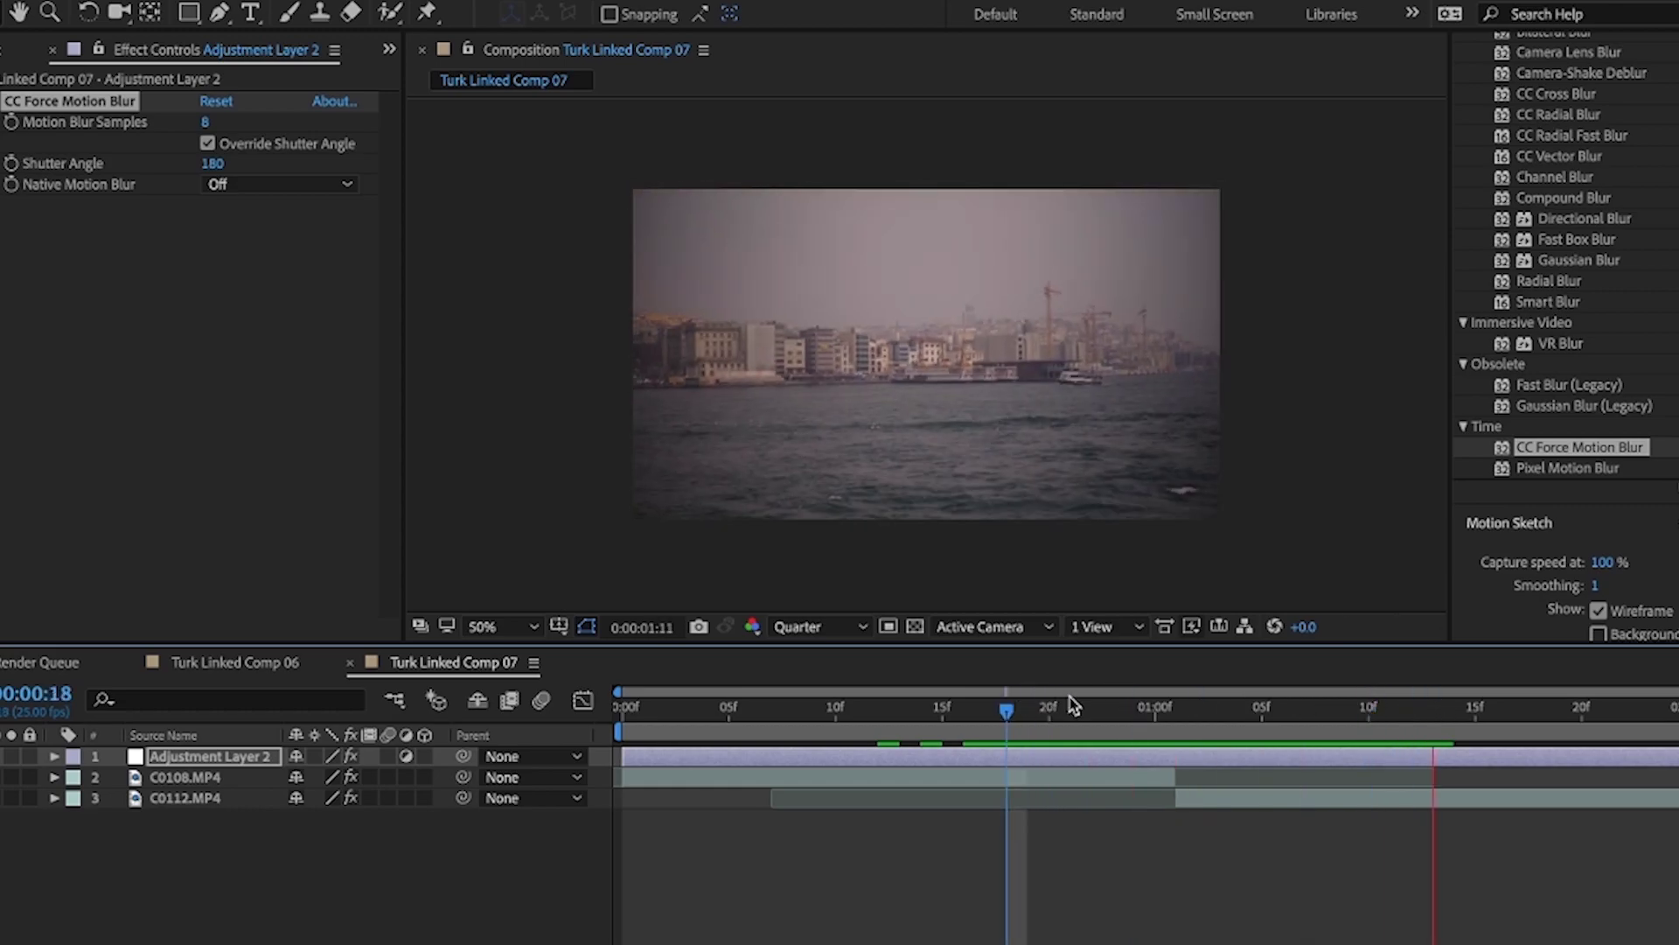
{"action": "key", "text": "space"}
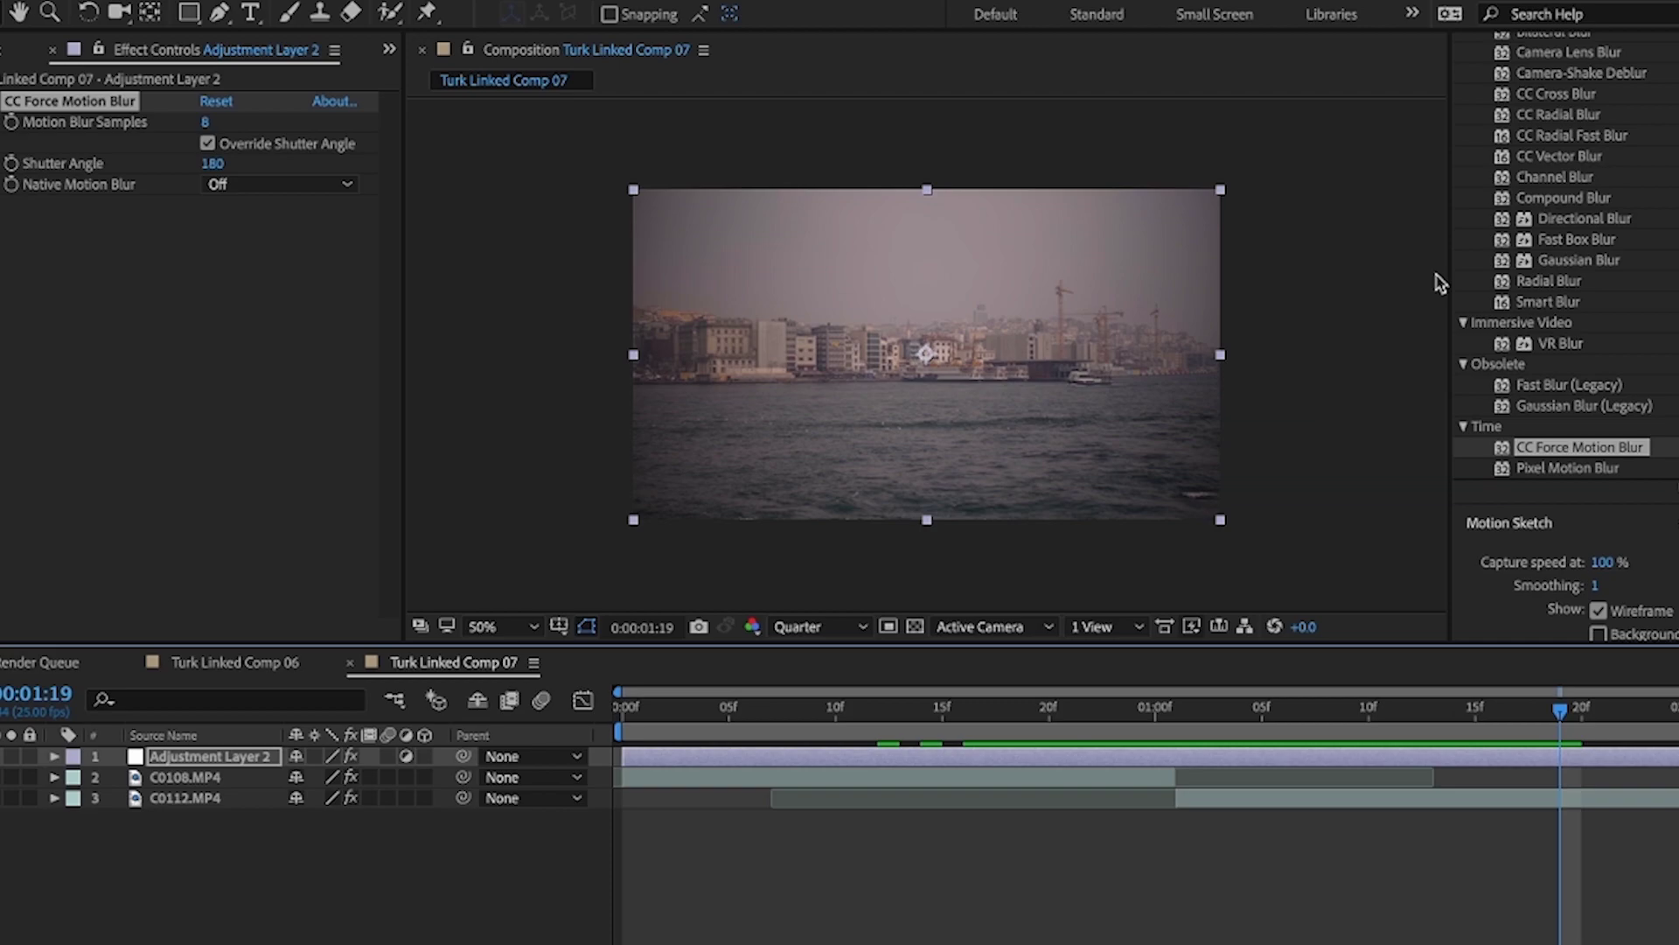